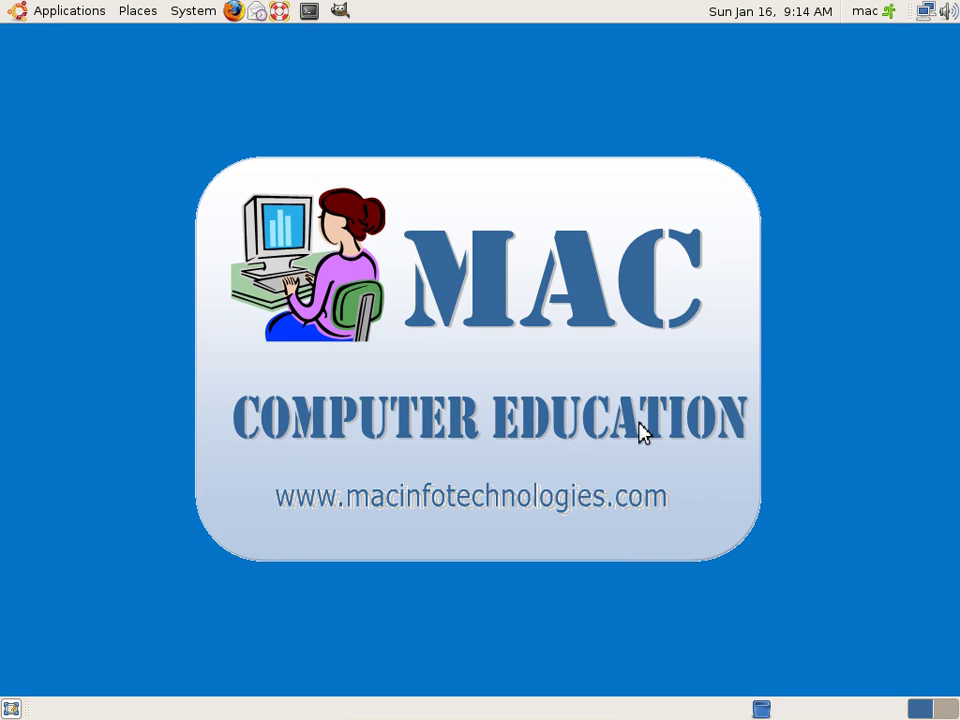
Open the Places menu in the GNOME top panel.
left_click(132, 12)
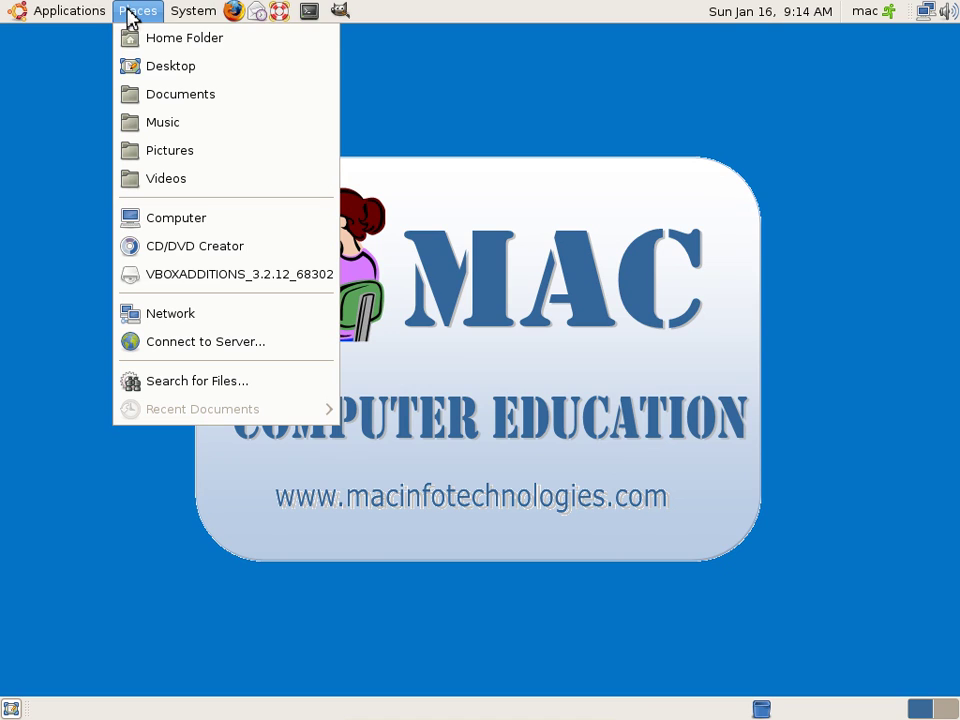
Open the Home Folder and select Documents, Music, Videos, Templates, Pictures, then Music again.
left_click(181, 42)
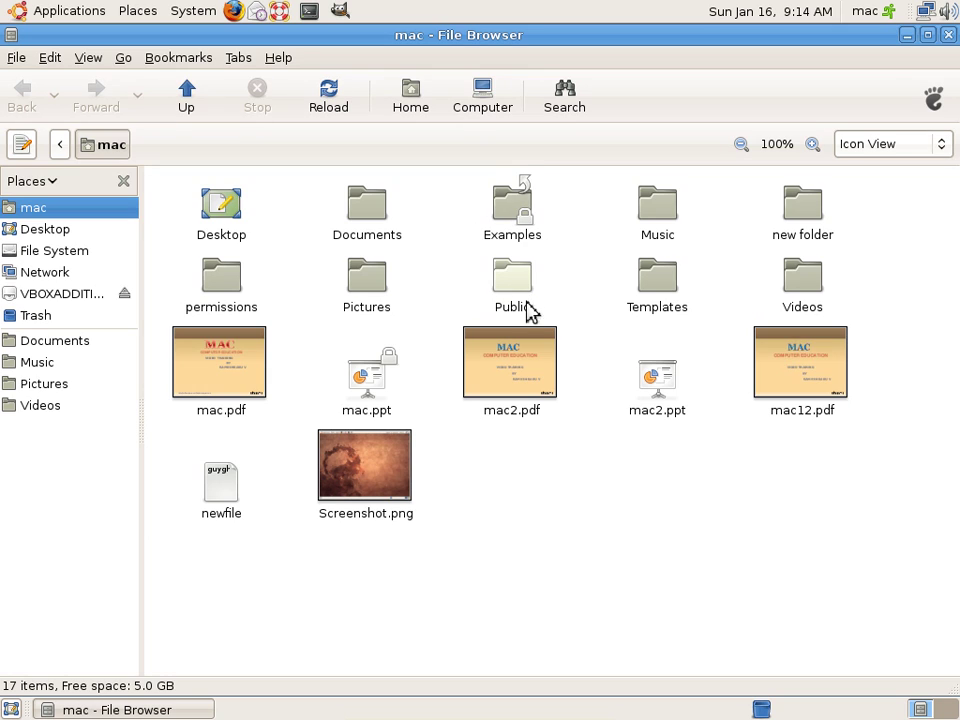
left_click(367, 214)
left_click(658, 226)
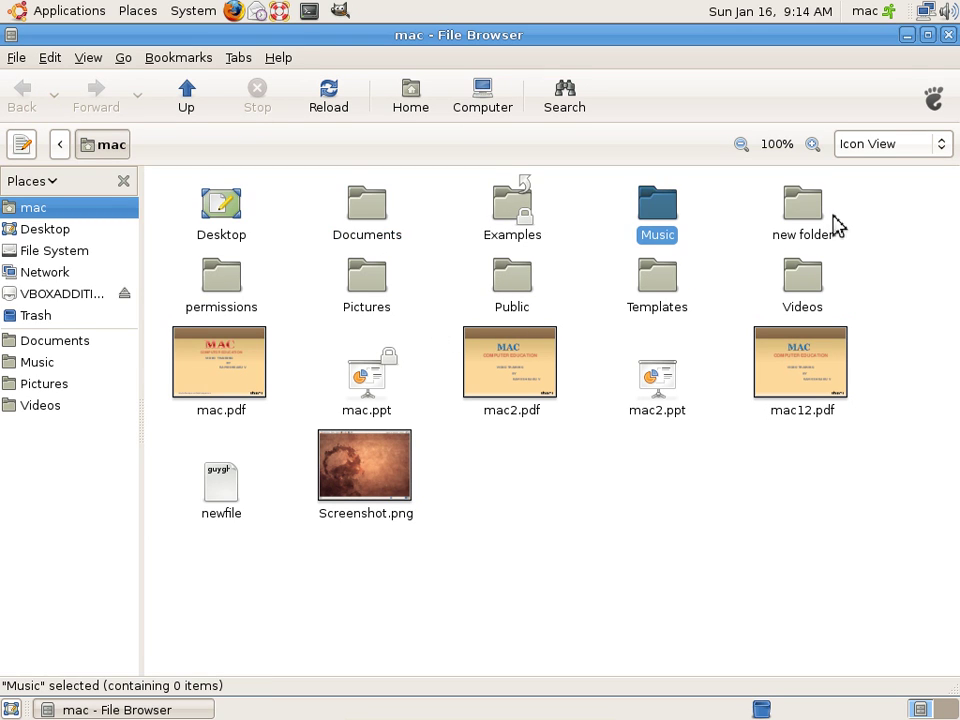
left_click(808, 290)
left_click(660, 280)
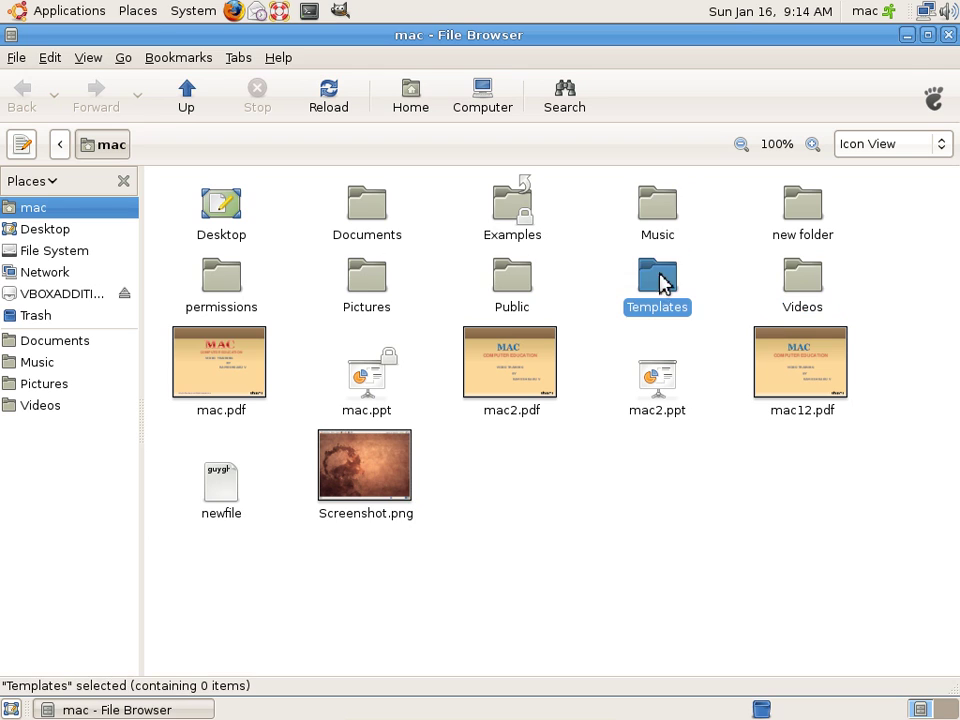
left_click(370, 289)
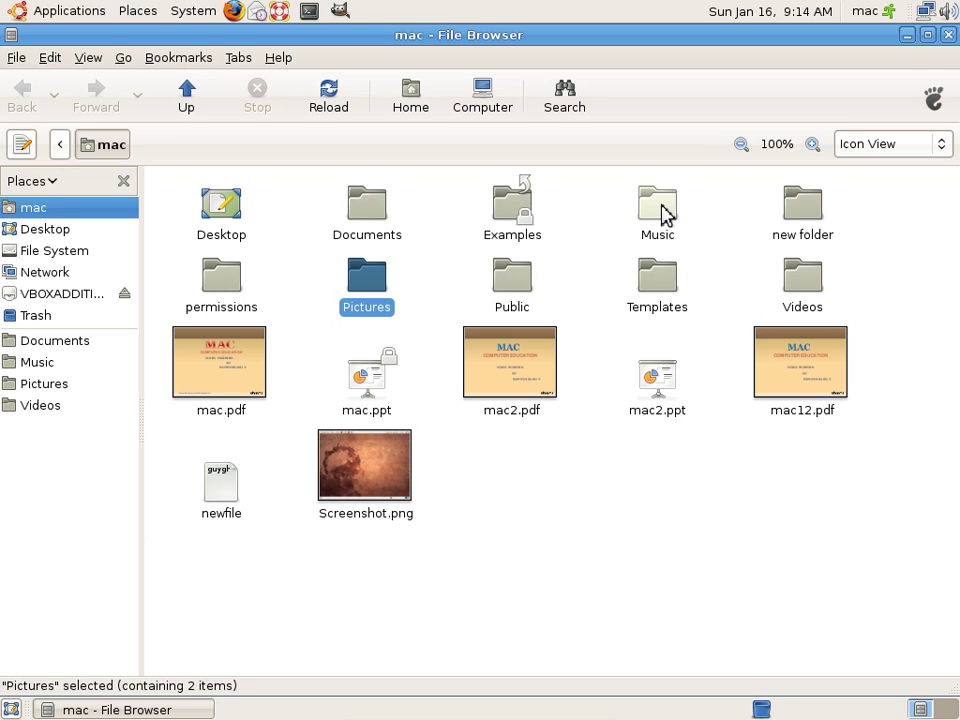
left_click(665, 214)
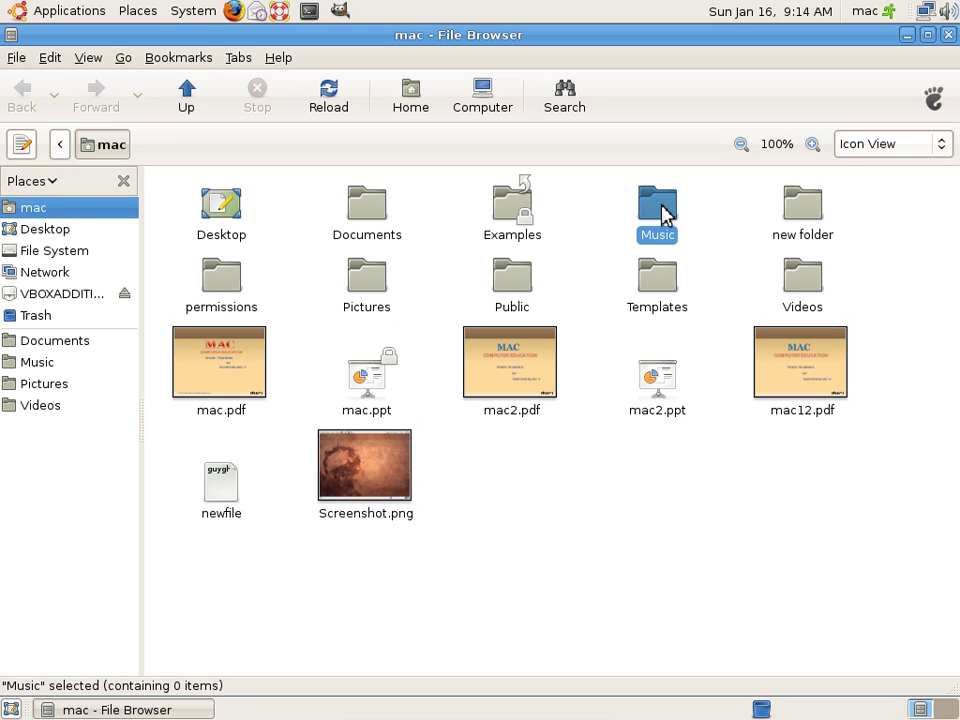
Create a folder from the empty-area context menu and name it 'office'.
right_click(490, 494)
left_click(578, 262)
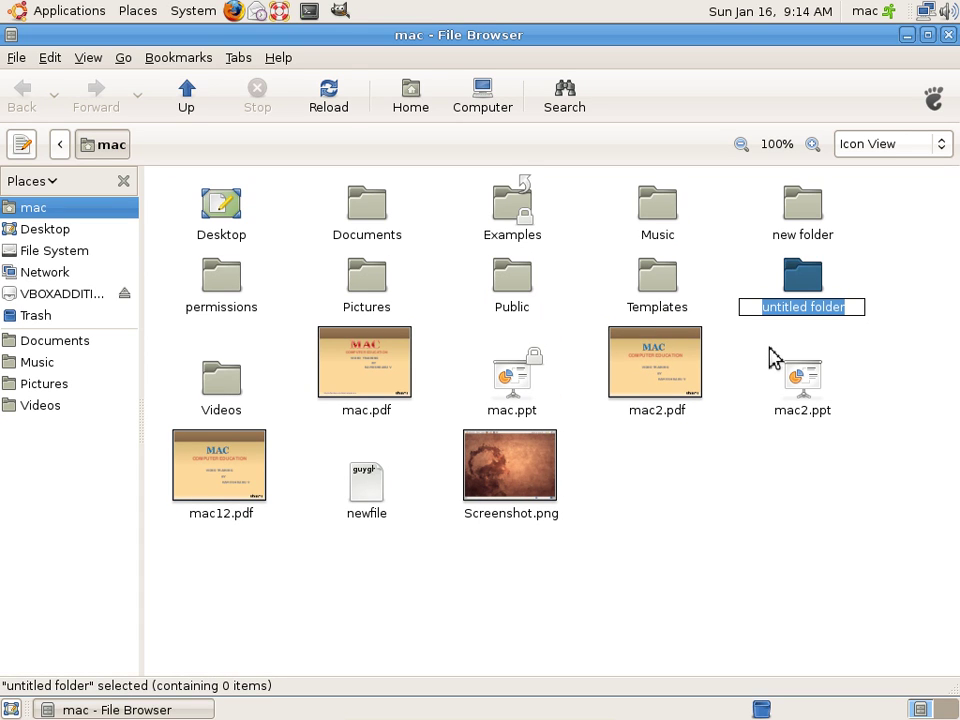
type("office")
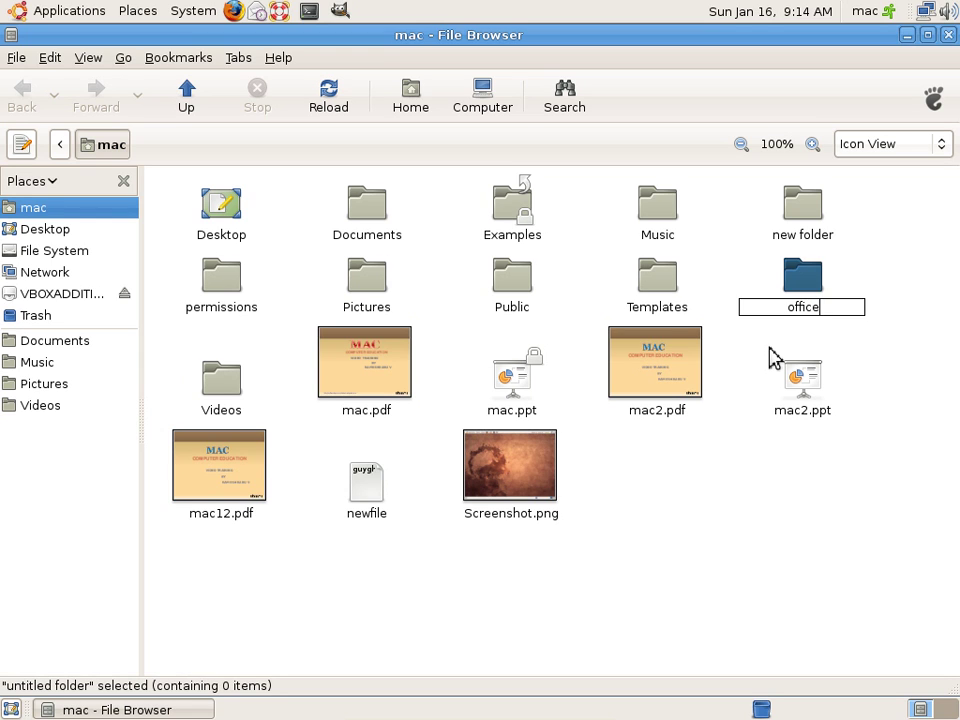
left_click(797, 450)
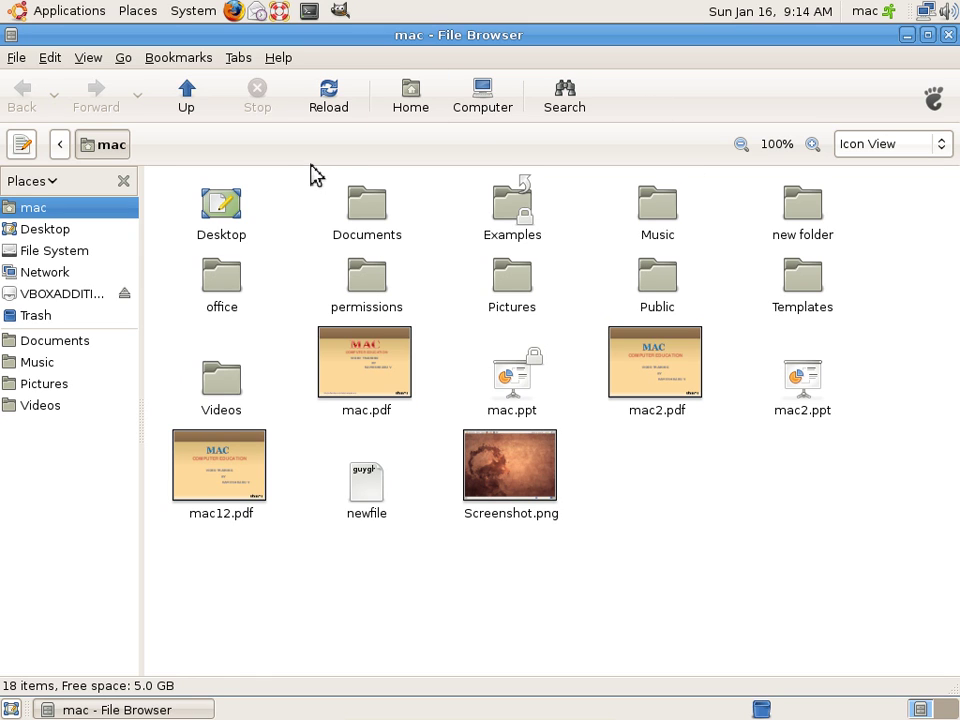
left_click(61, 145)
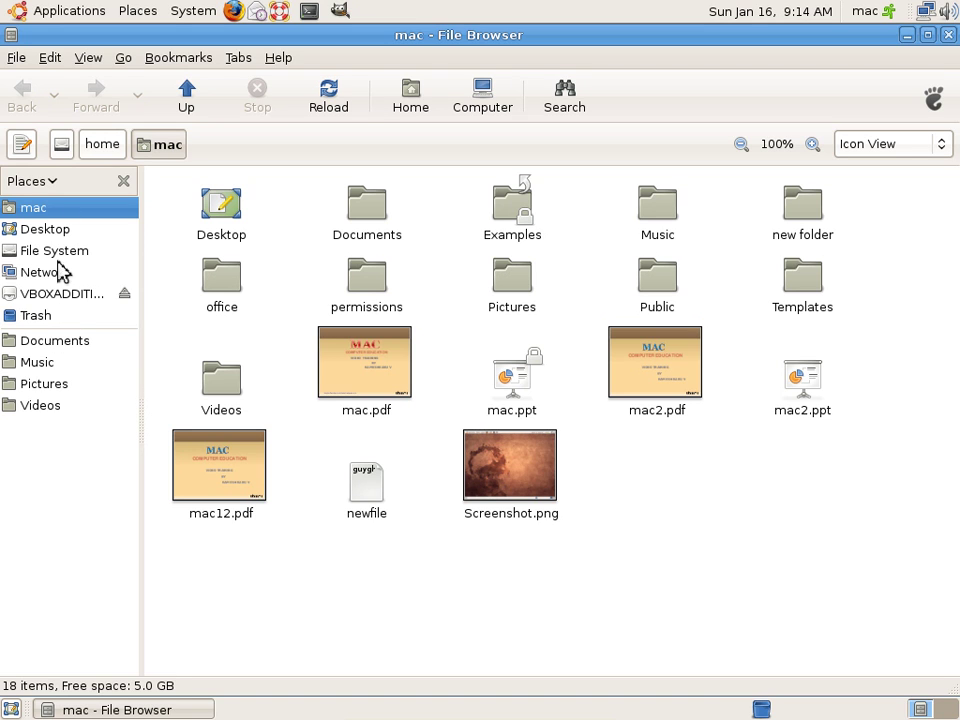
left_click(50, 232)
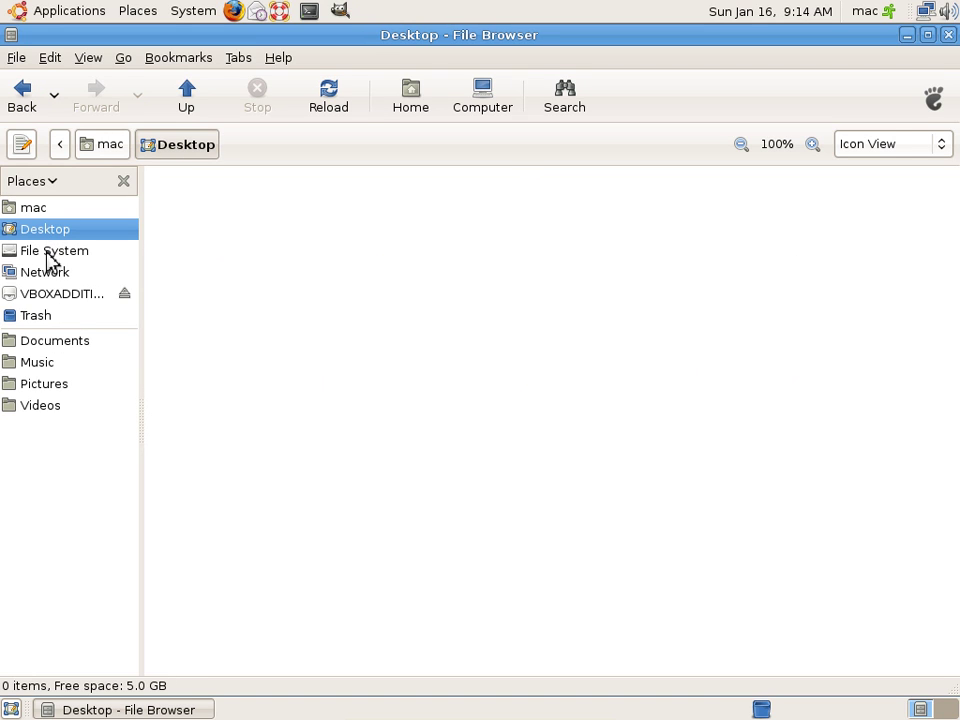
left_click(50, 254)
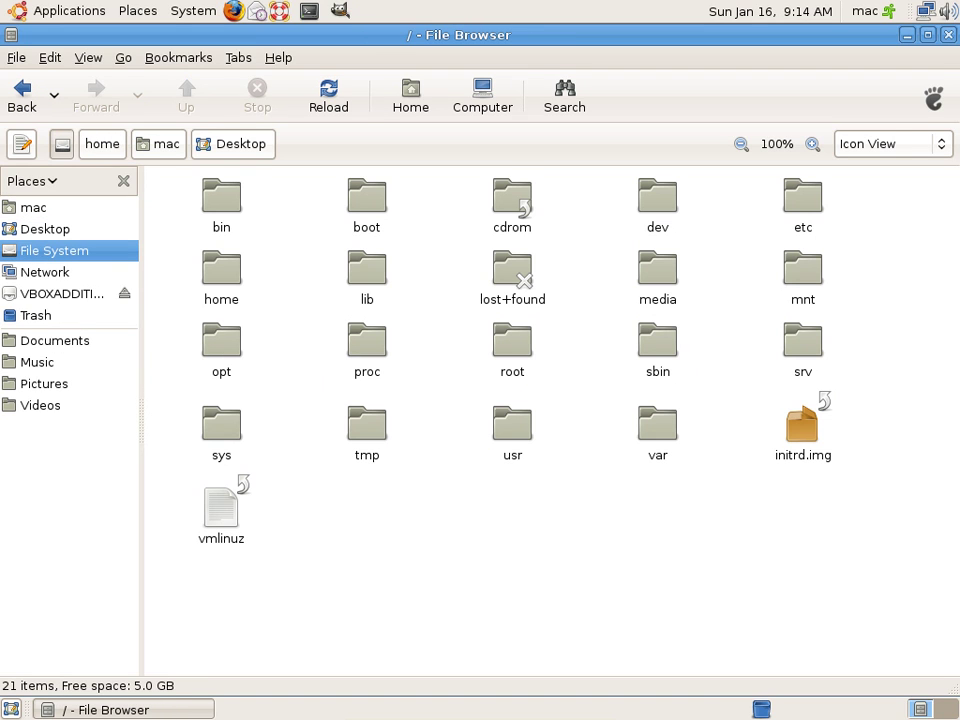
left_click(37, 318)
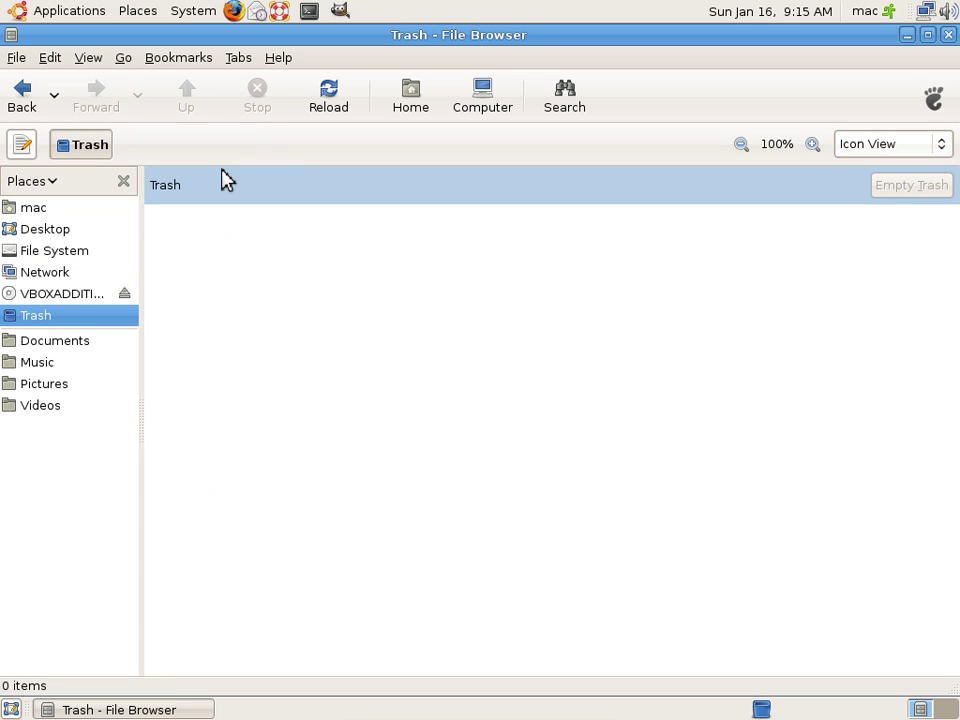
left_click(30, 208)
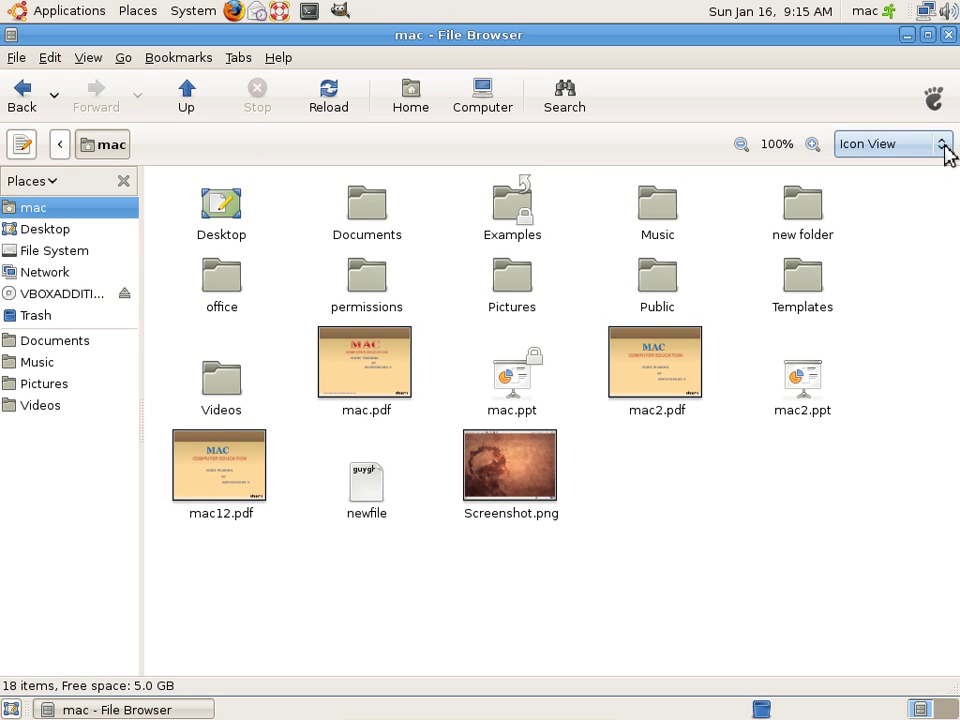
left_click(943, 146)
left_click(910, 171)
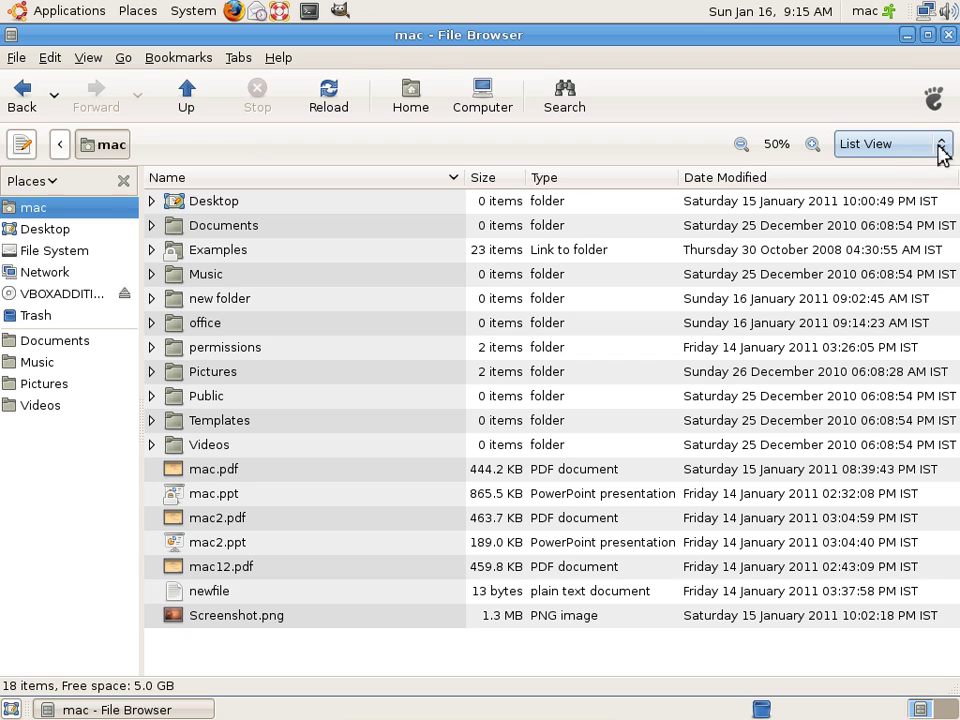
left_click(938, 148)
left_click(922, 172)
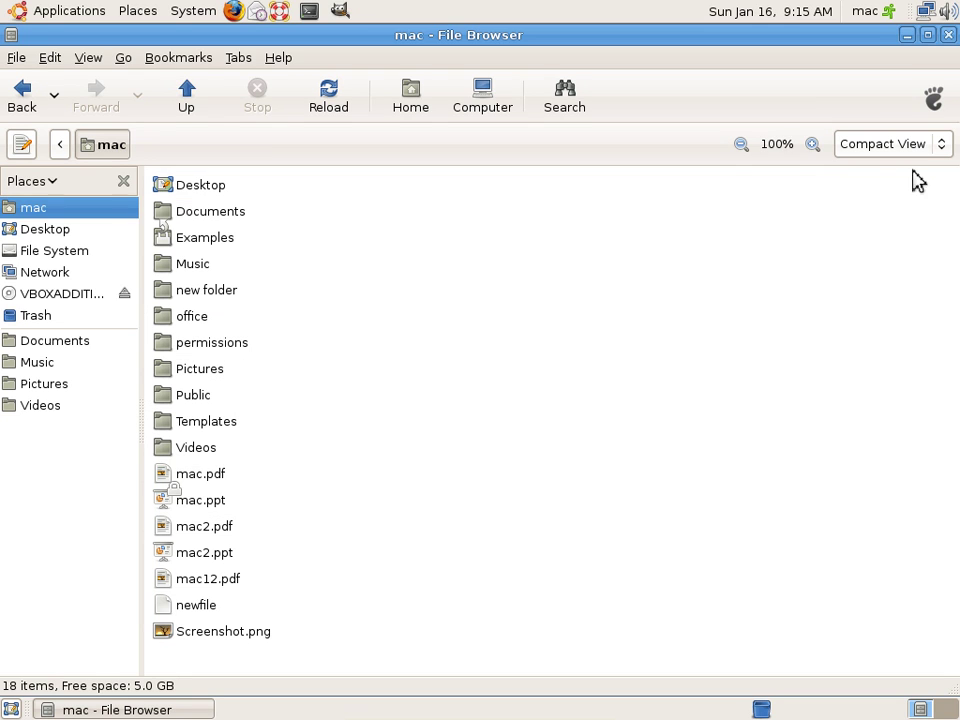
left_click(812, 145)
left_click(812, 145)
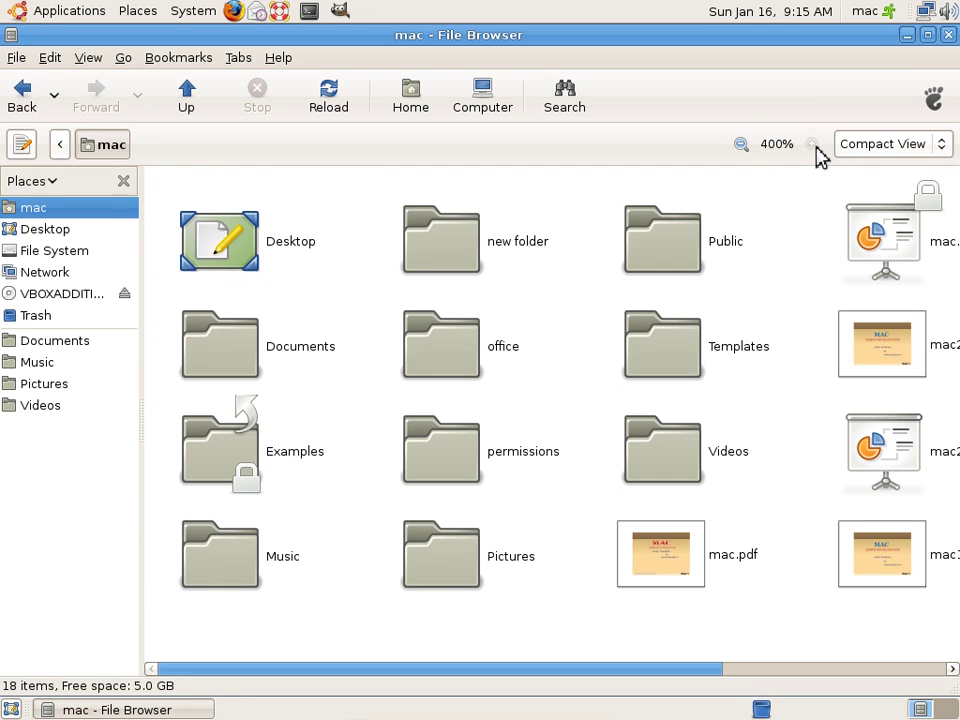
left_click(752, 148)
left_click(752, 148)
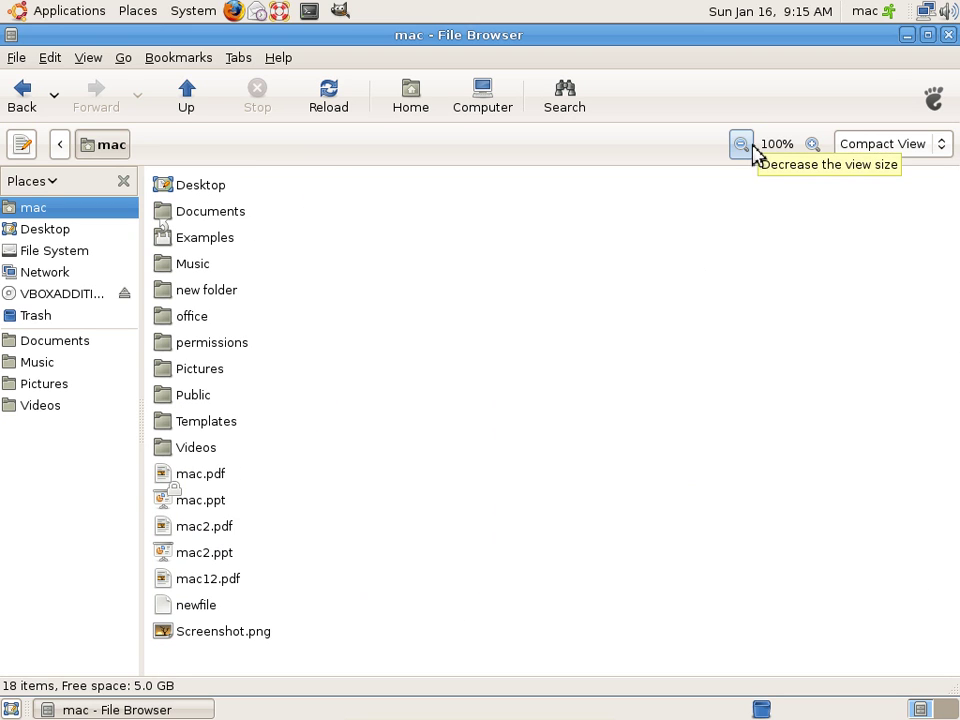
left_click(945, 145)
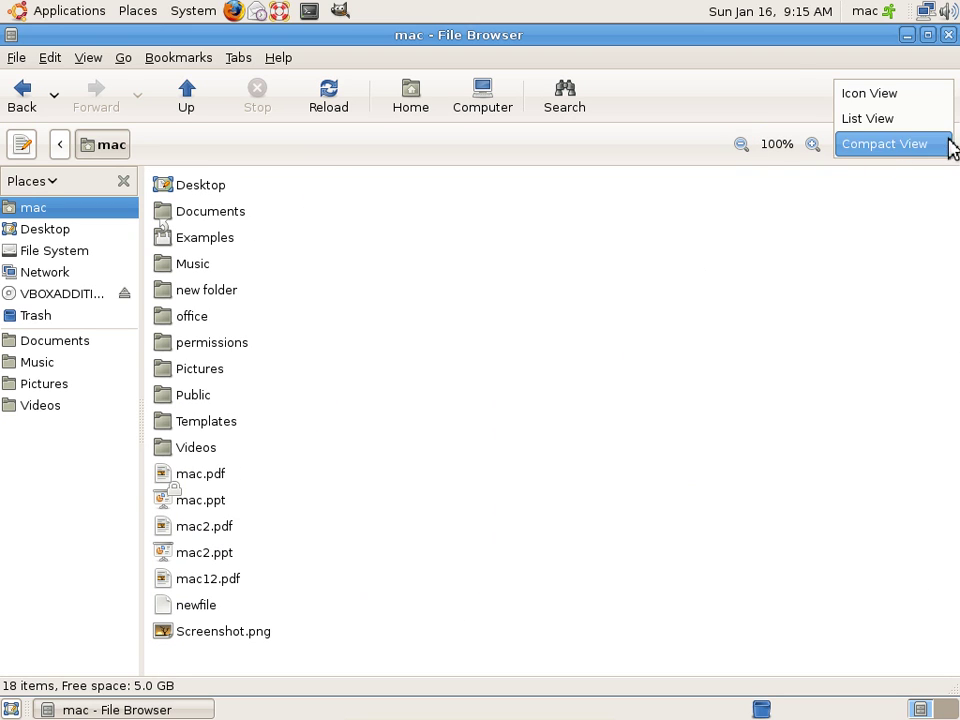
left_click(900, 95)
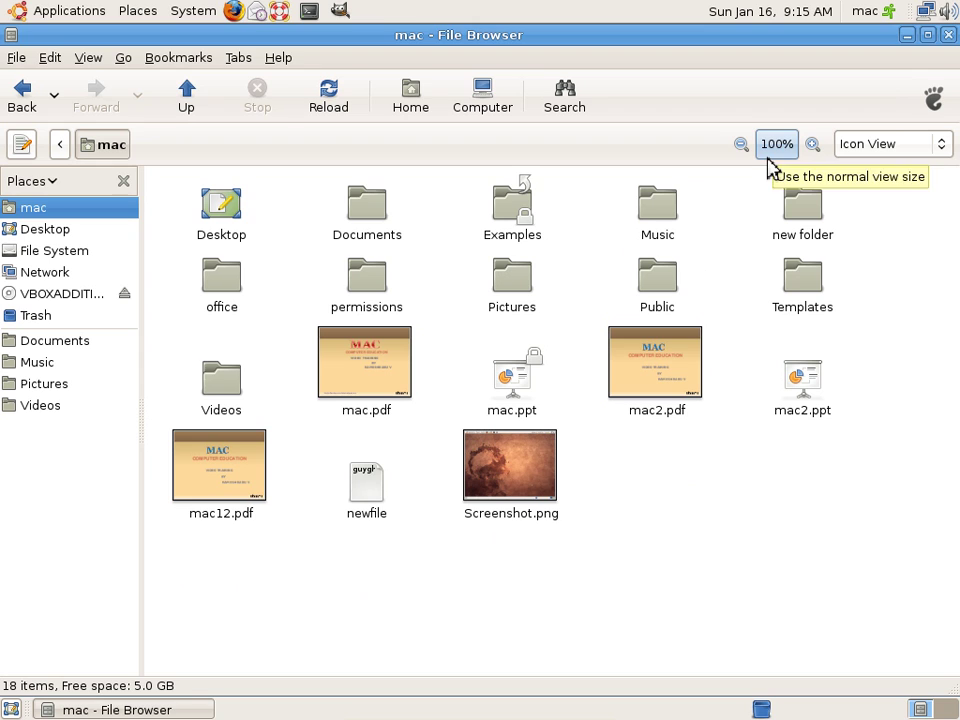
Visit Documents, Music and Videos, then Documents, Pictures and Videos from the side pane, returning home each time.
left_click(56, 342)
left_click(52, 365)
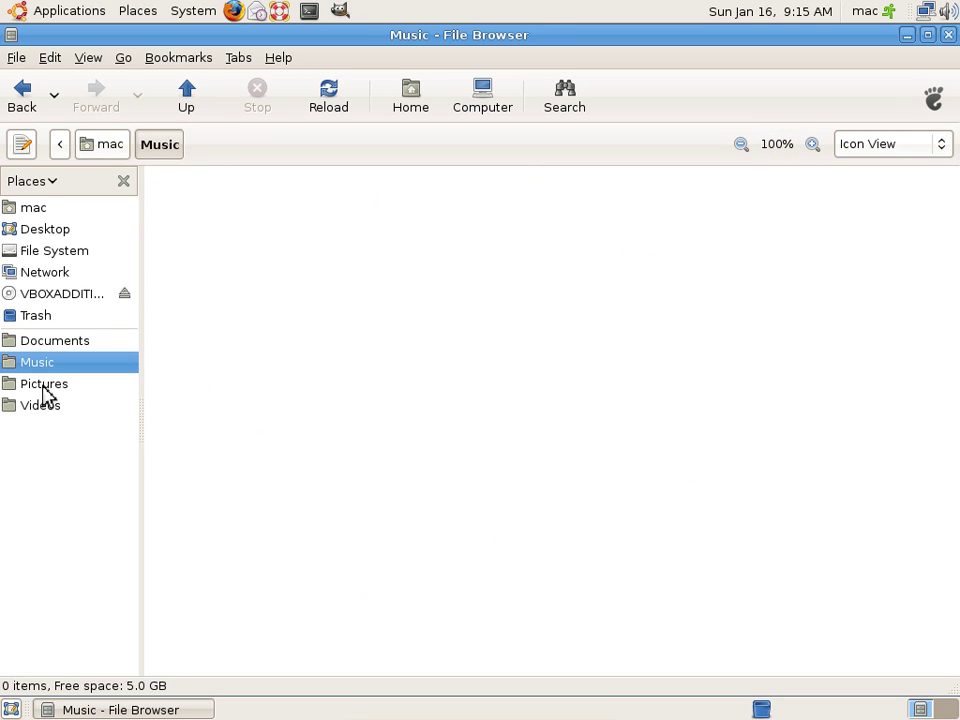
left_click(43, 388)
left_click(60, 210)
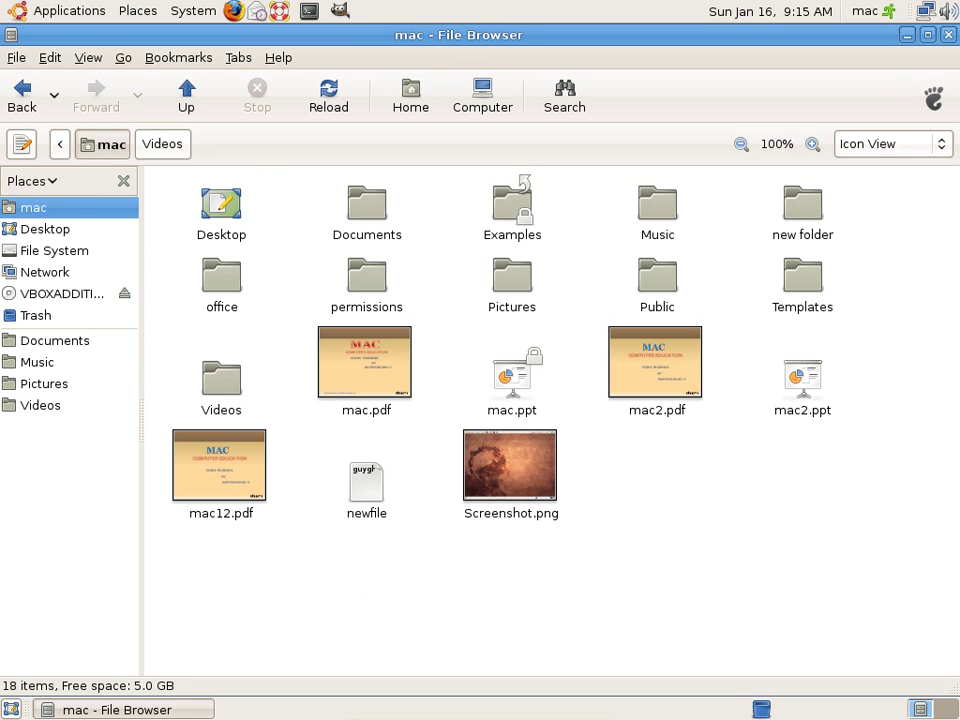
left_click(58, 343)
left_click(37, 363)
left_click(38, 385)
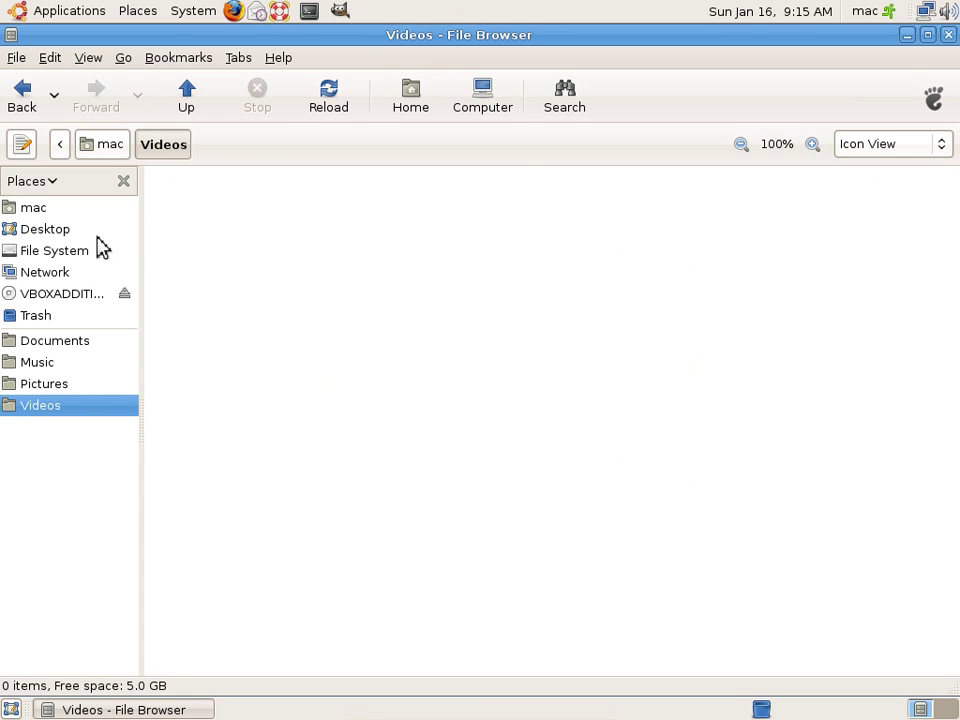
left_click(60, 209)
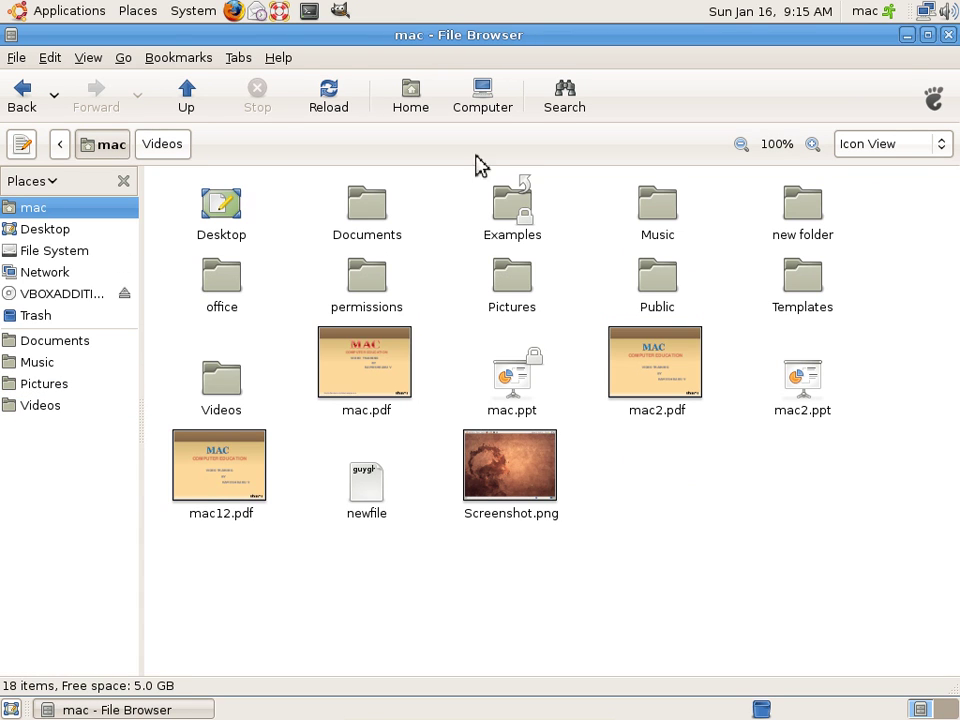
Go Back, then jump to Documents from the Back history list.
left_click(22, 97)
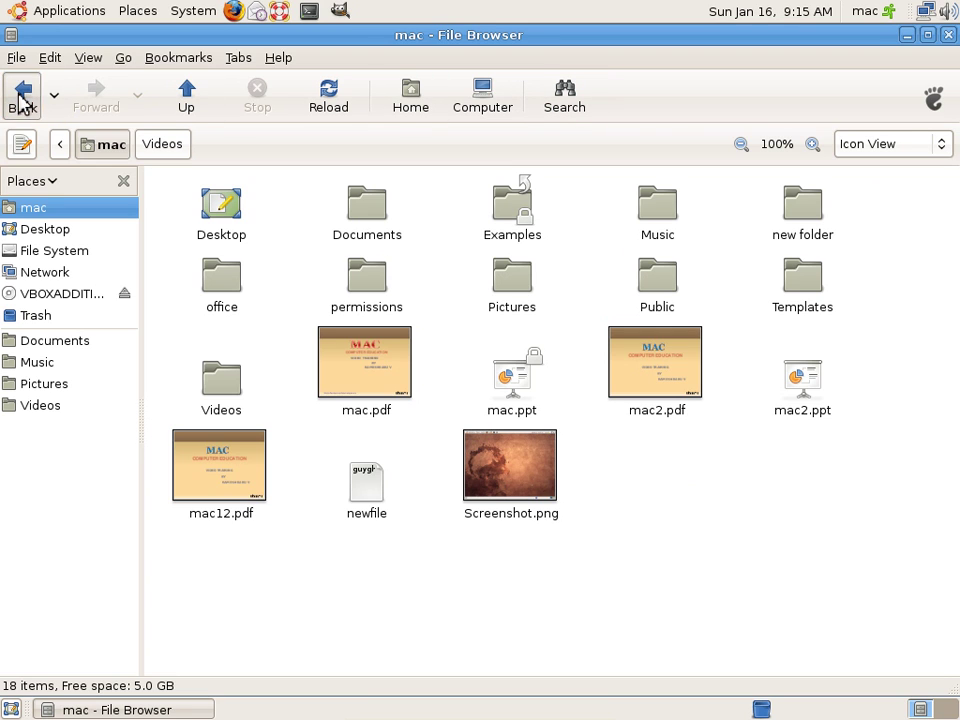
left_click(54, 100)
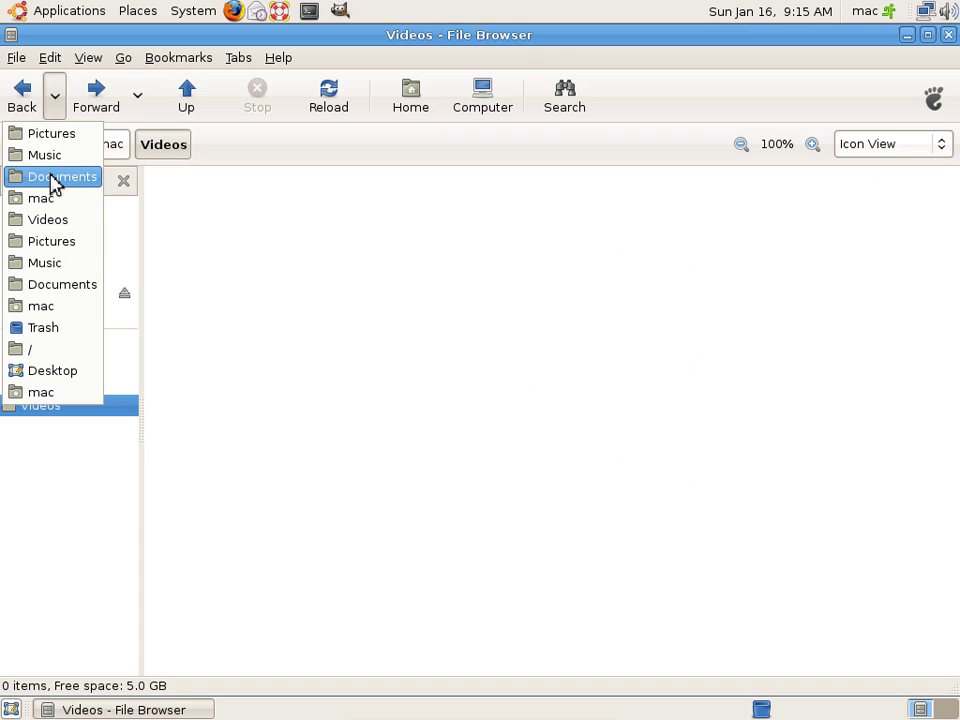
left_click(52, 177)
Preview the side pane's Information and Tree views, expanding Documents and Desktop, then restore Places.
left_click(55, 186)
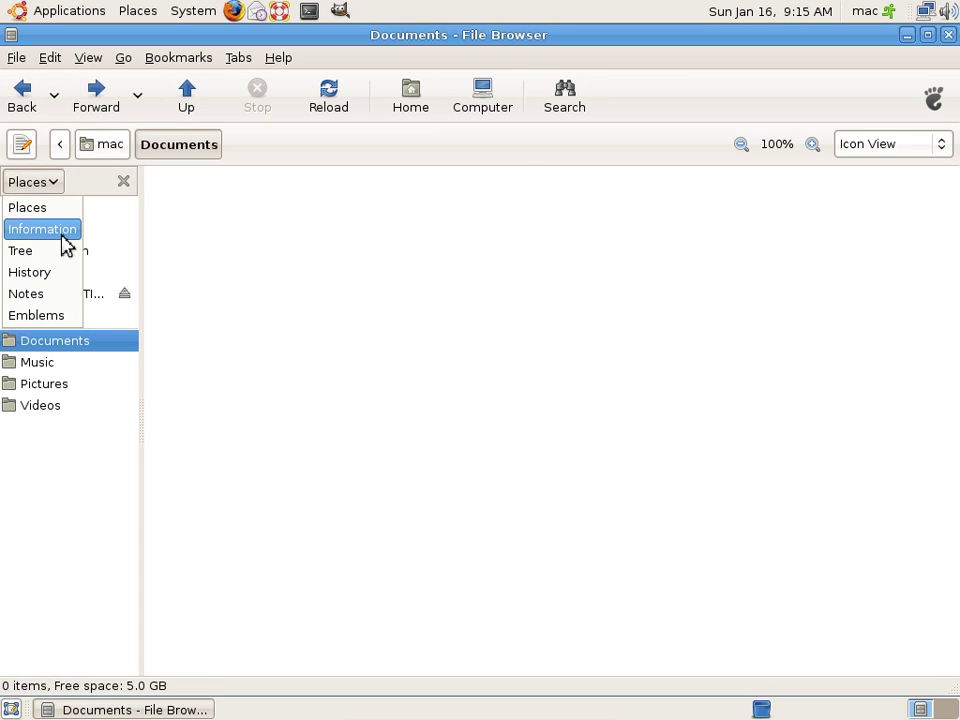
left_click(60, 231)
left_click(80, 183)
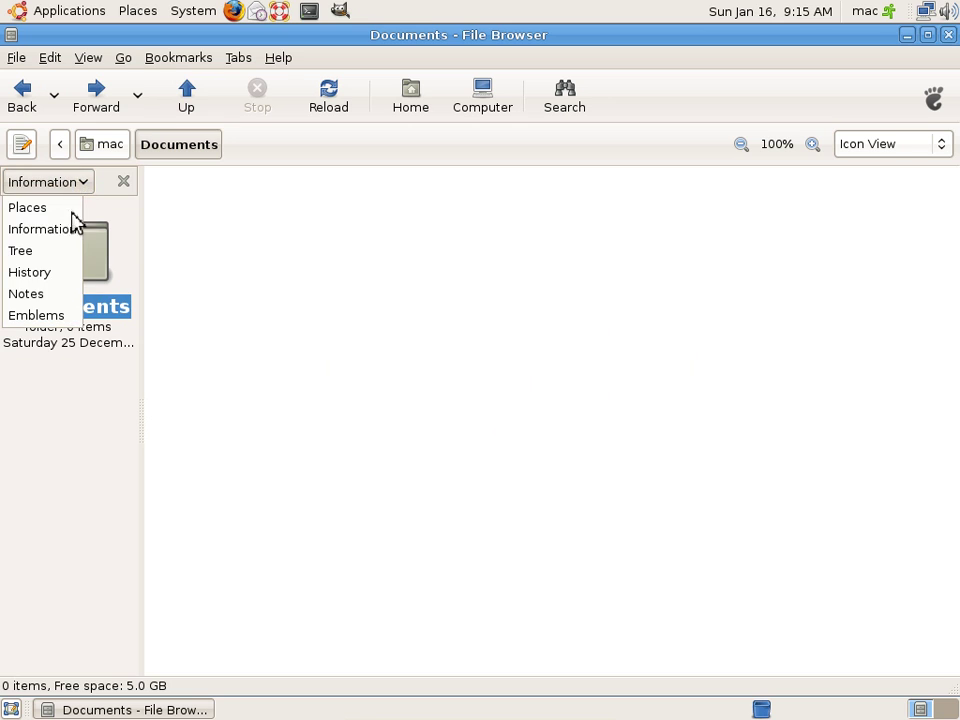
left_click(54, 252)
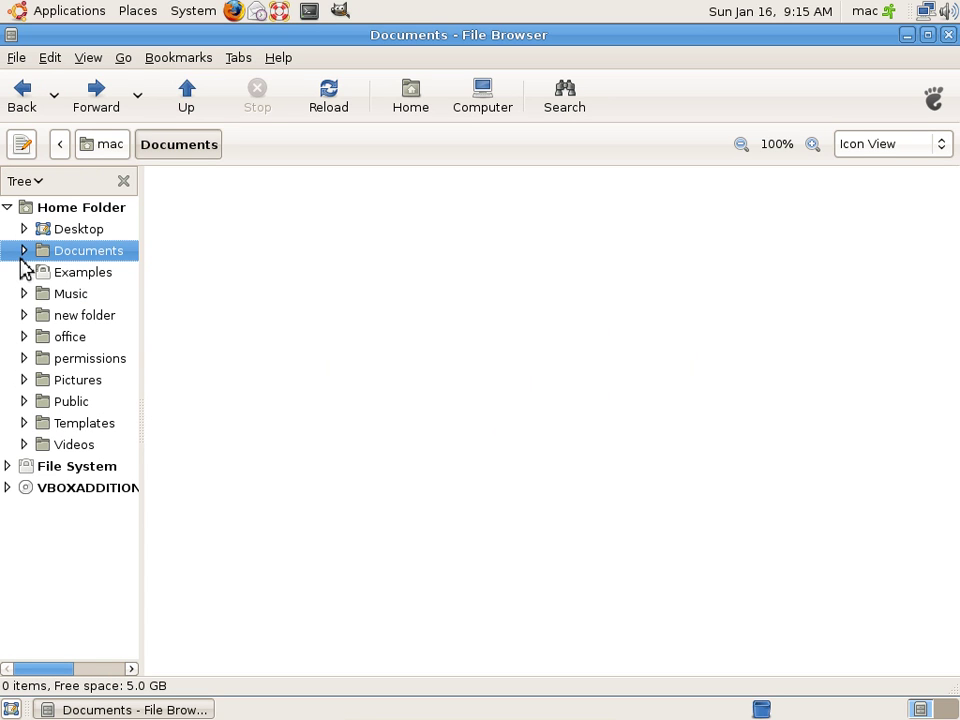
left_click(22, 252)
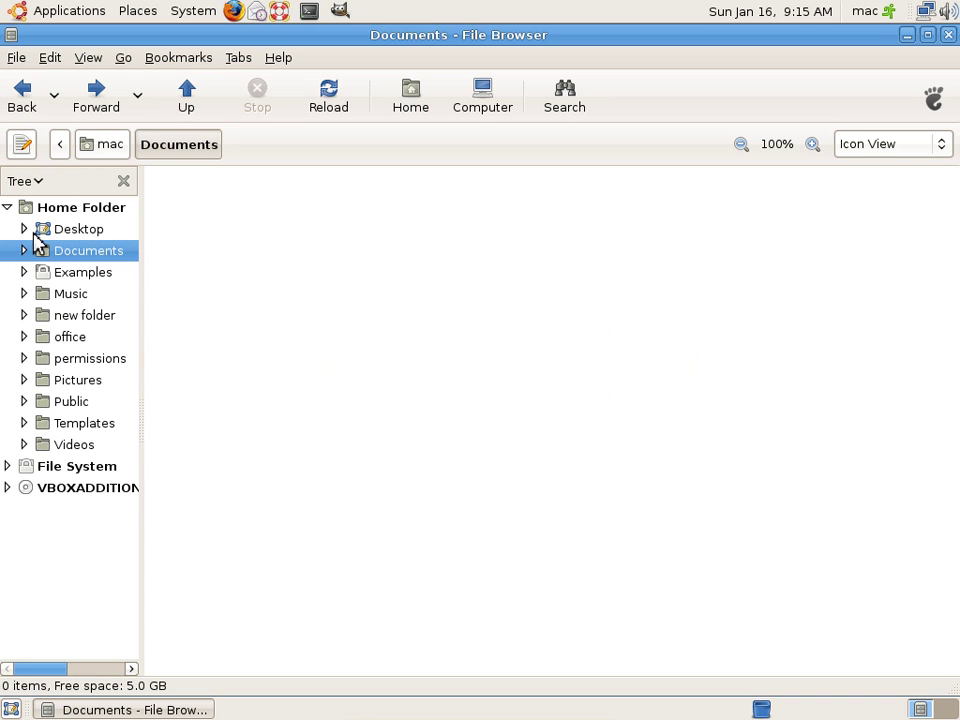
left_click(33, 236)
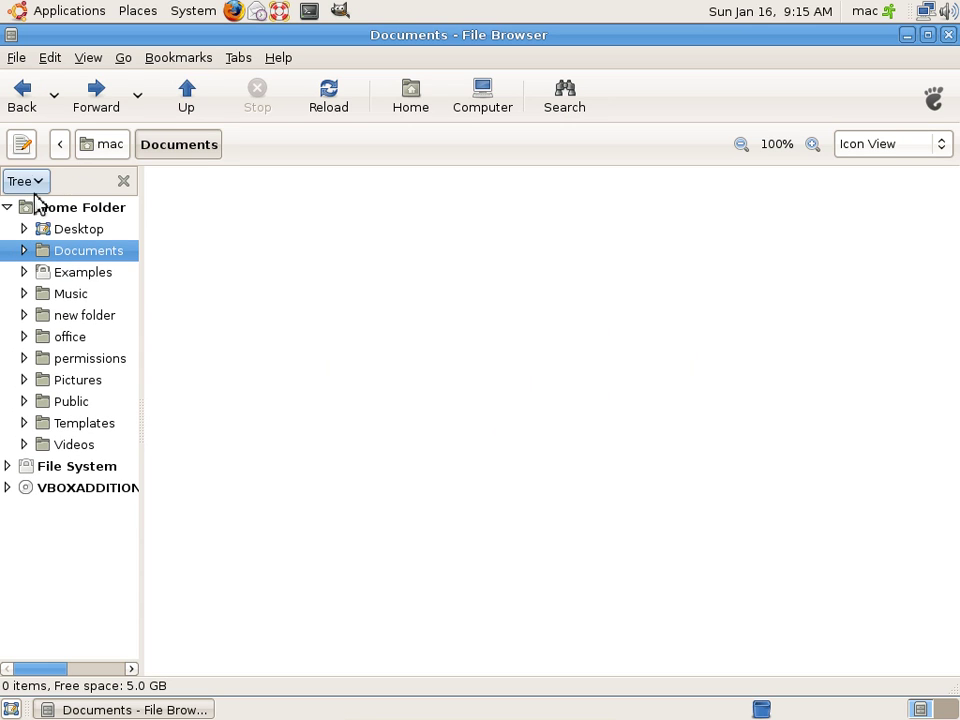
left_click(33, 181)
left_click(38, 208)
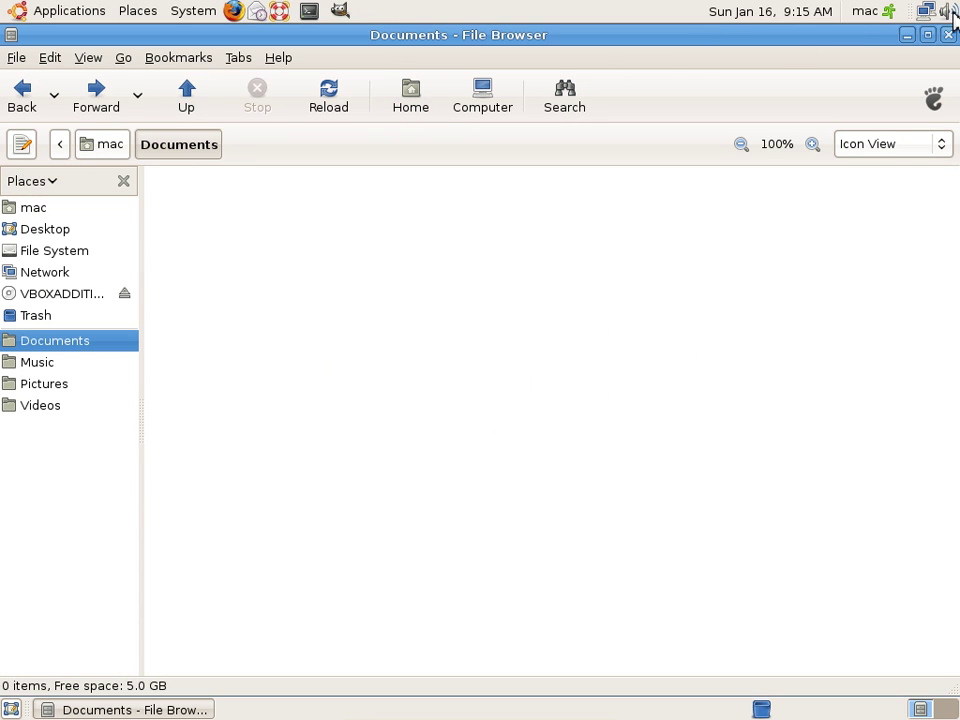
Close the browser, then open and close the Computer and Network locations from Places.
left_click(949, 36)
left_click(135, 11)
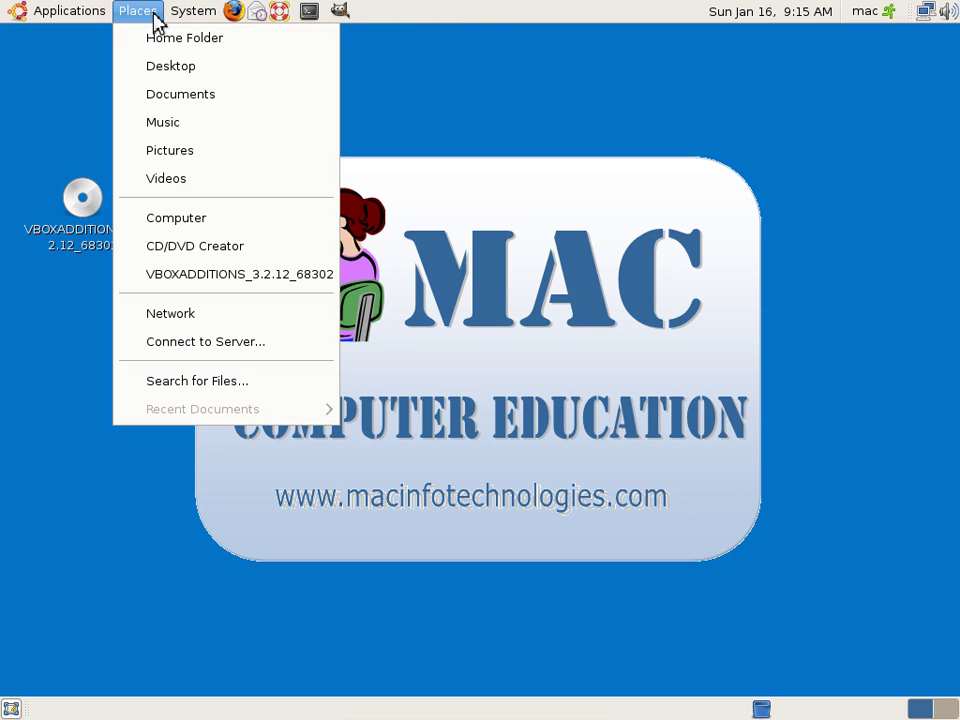
left_click(176, 222)
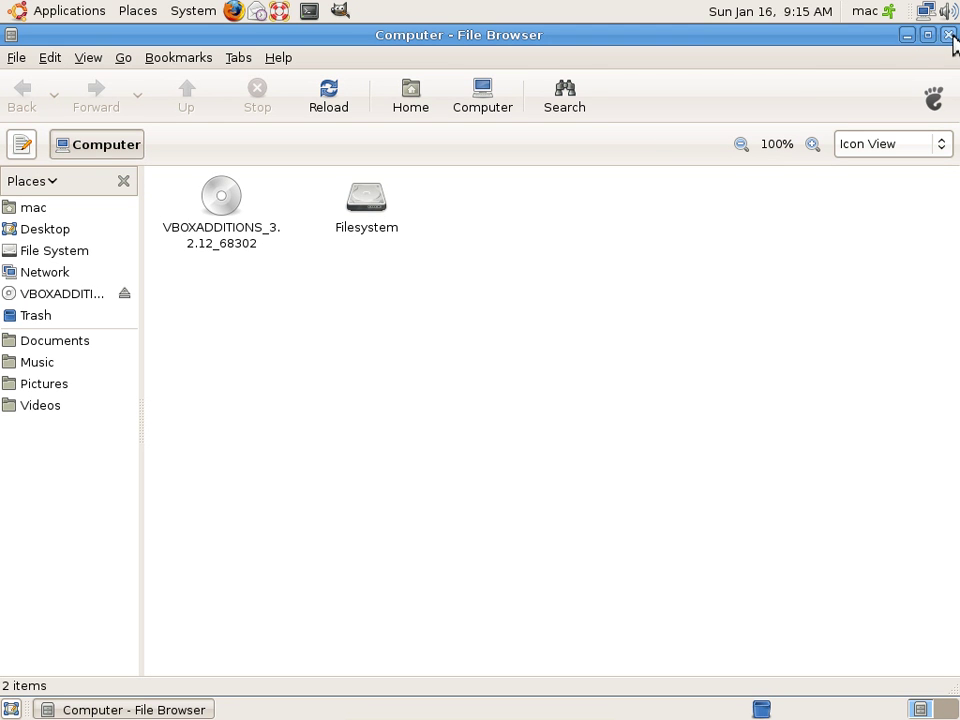
left_click(949, 36)
left_click(137, 11)
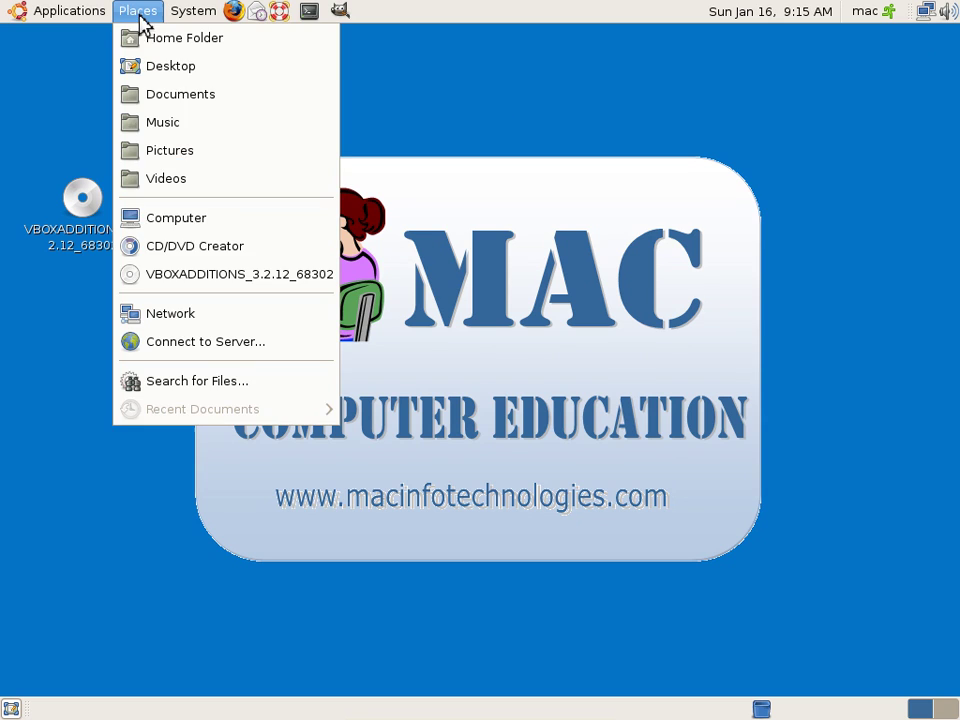
left_click(207, 315)
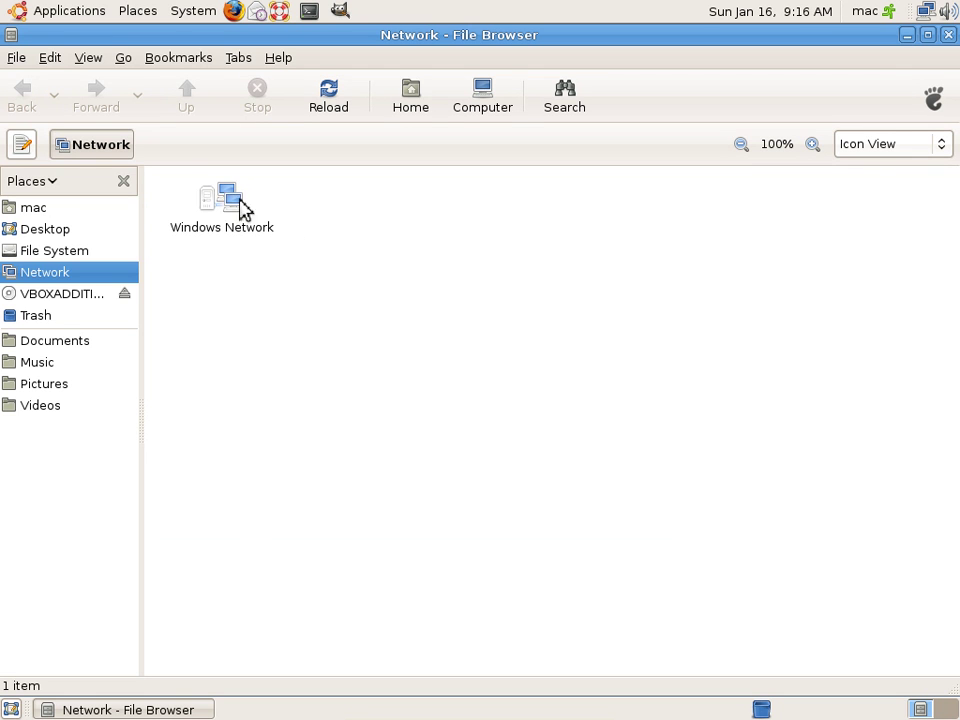
left_click(949, 35)
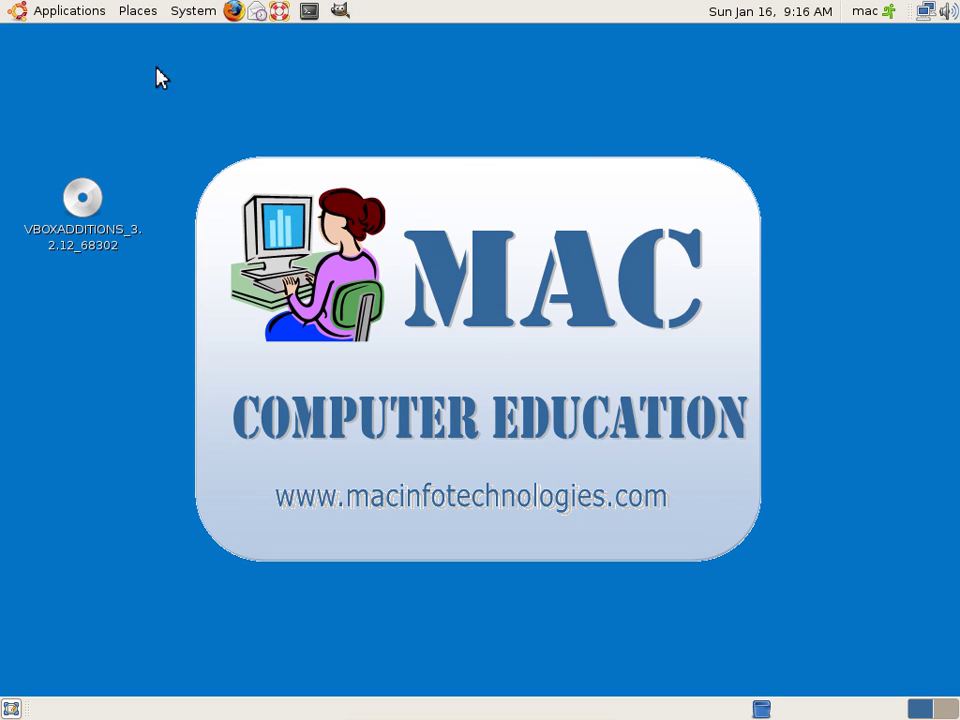
Unmount the VBOXADDITIONS disc via its desktop icon's Unmount Volume option.
left_click(154, 14)
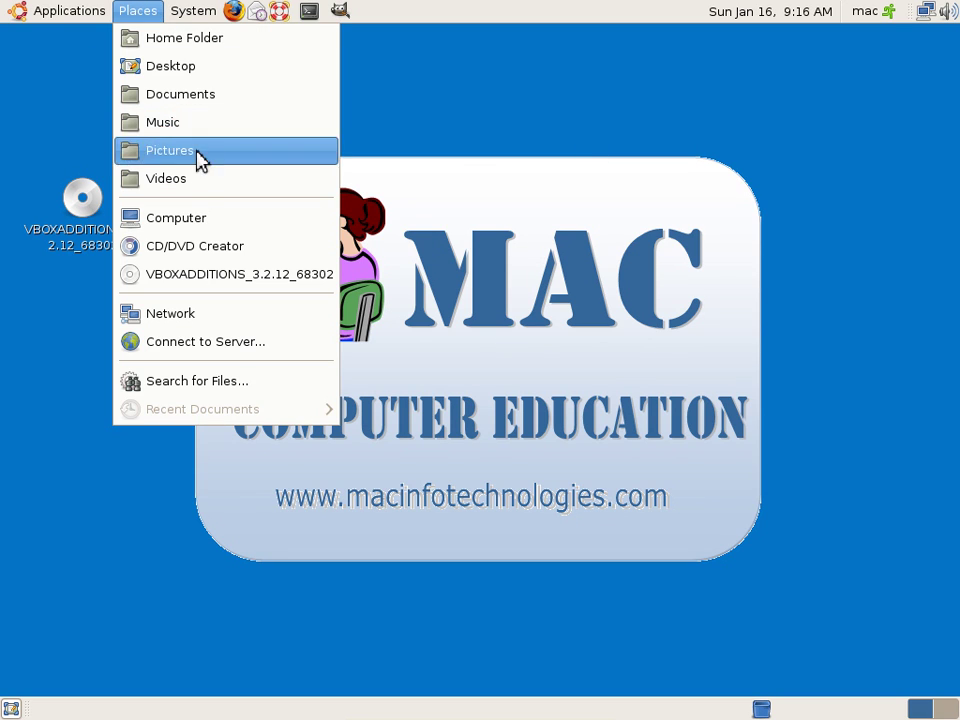
left_click(96, 208)
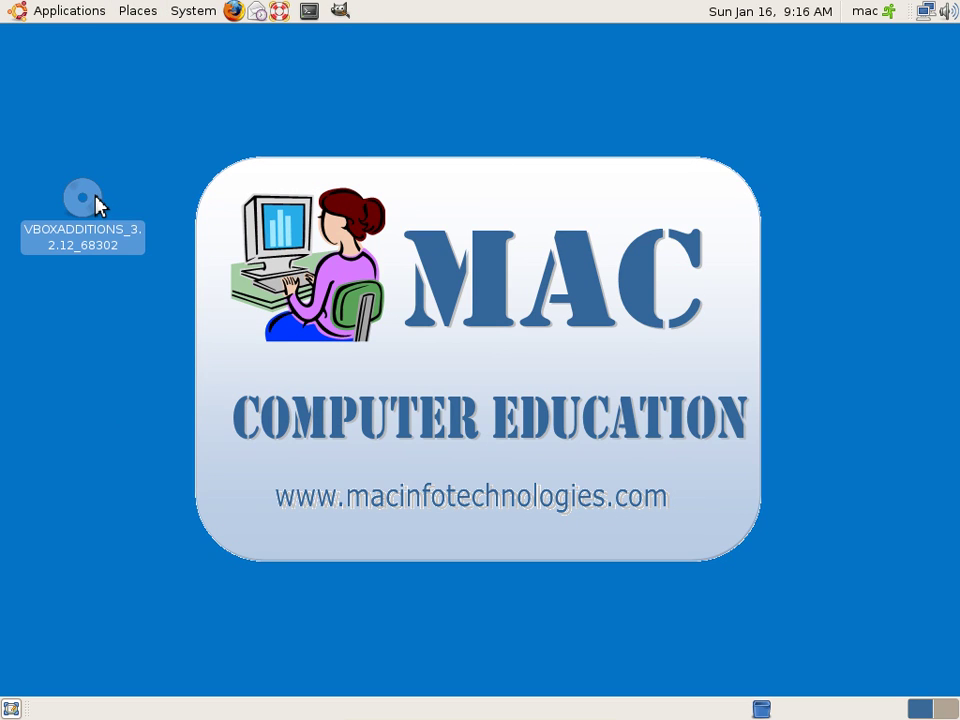
right_click(83, 209)
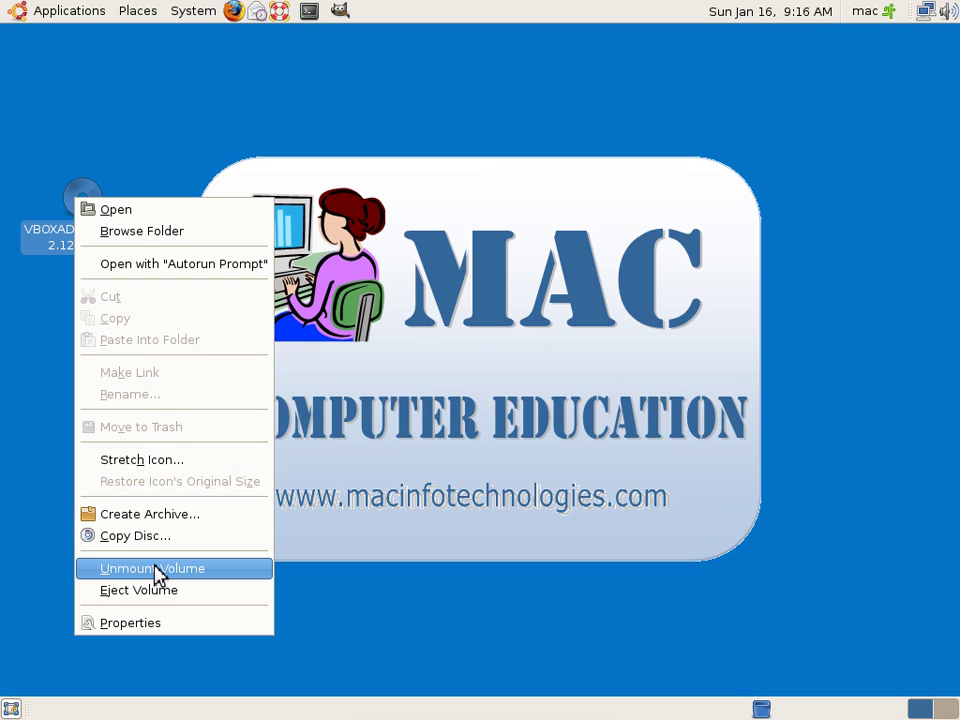
left_click(155, 568)
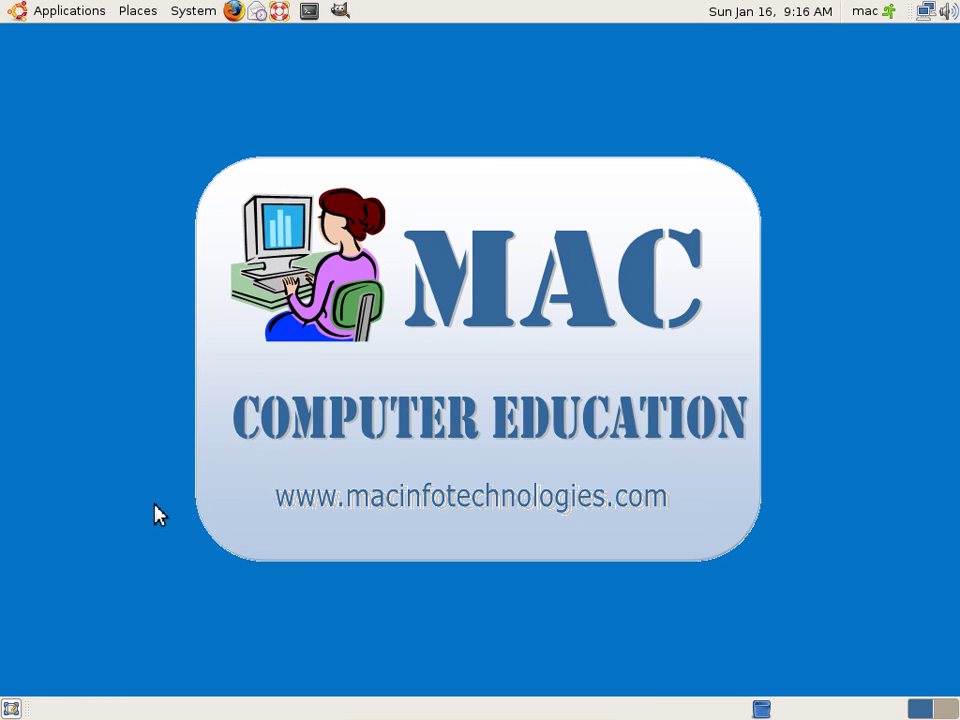
Open Connect to Server from Places, cancel it, and reopen the Places menu.
left_click(136, 13)
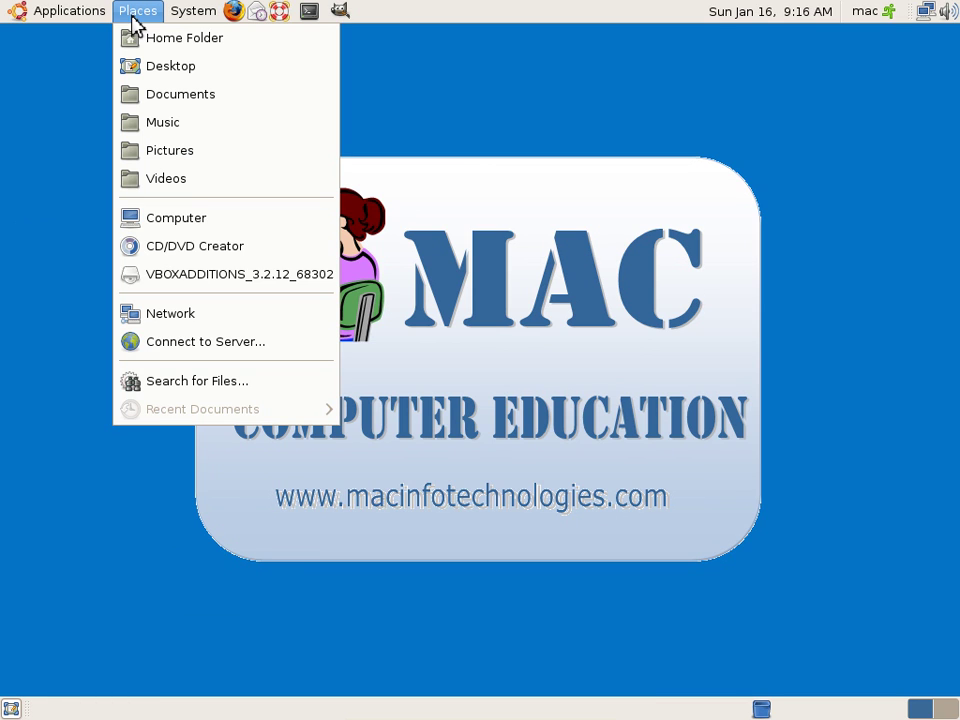
left_click(236, 345)
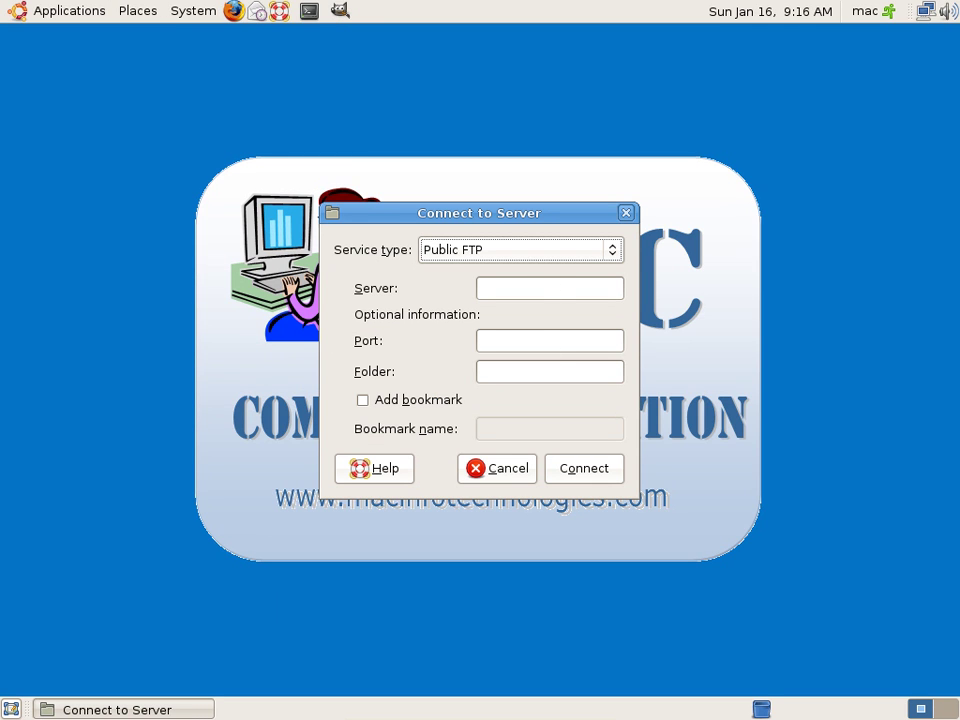
left_click(514, 475)
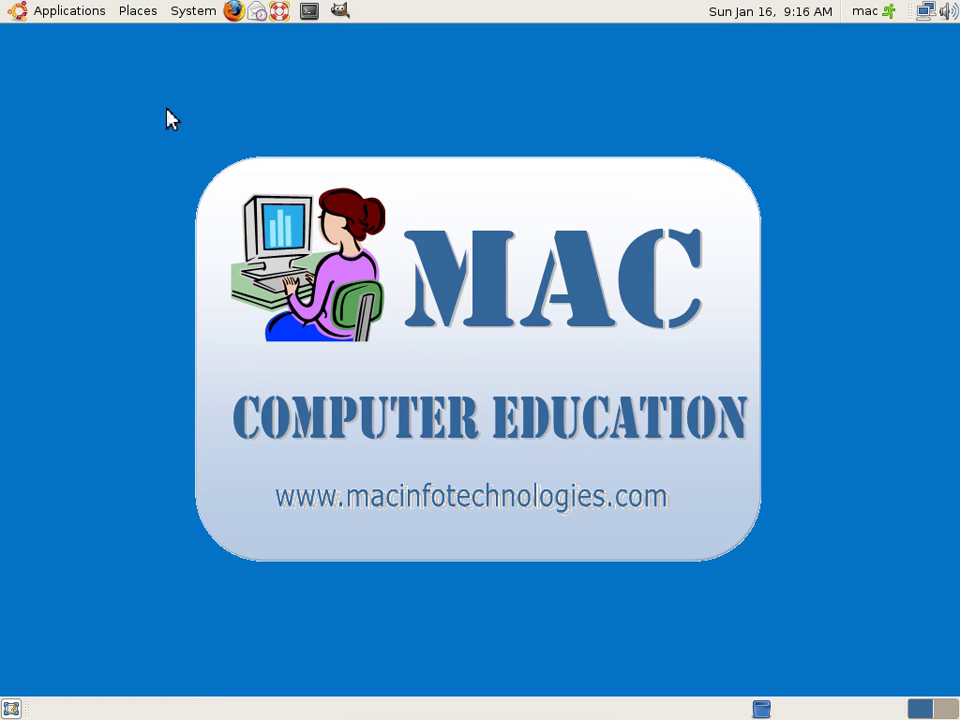
left_click(103, 18)
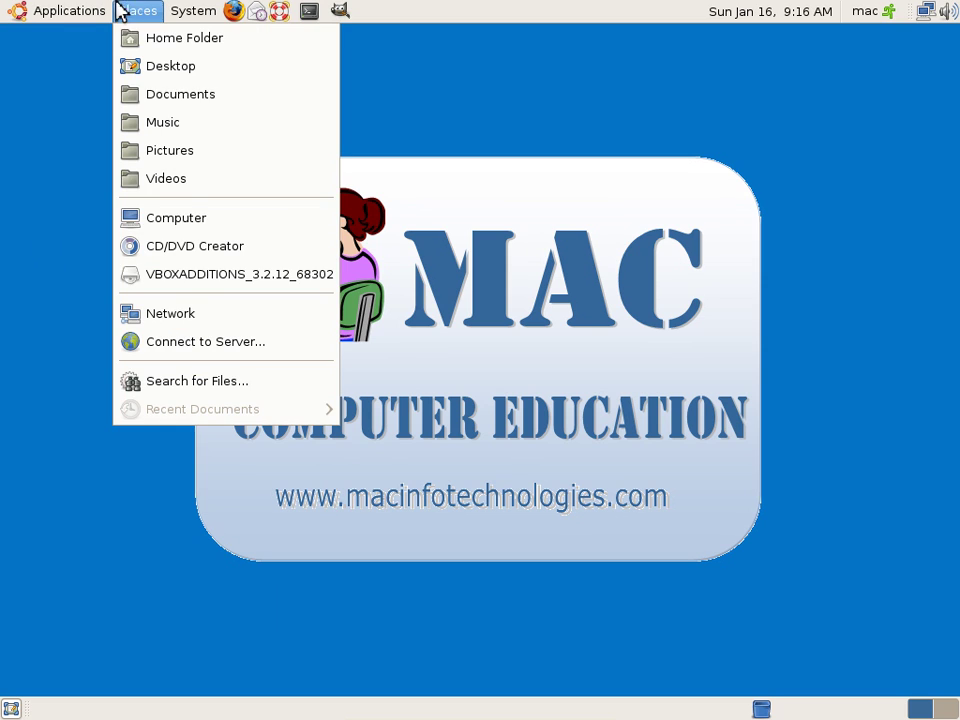
Launch Search for Files, browse the Available options list under more options, then close it.
left_click(199, 382)
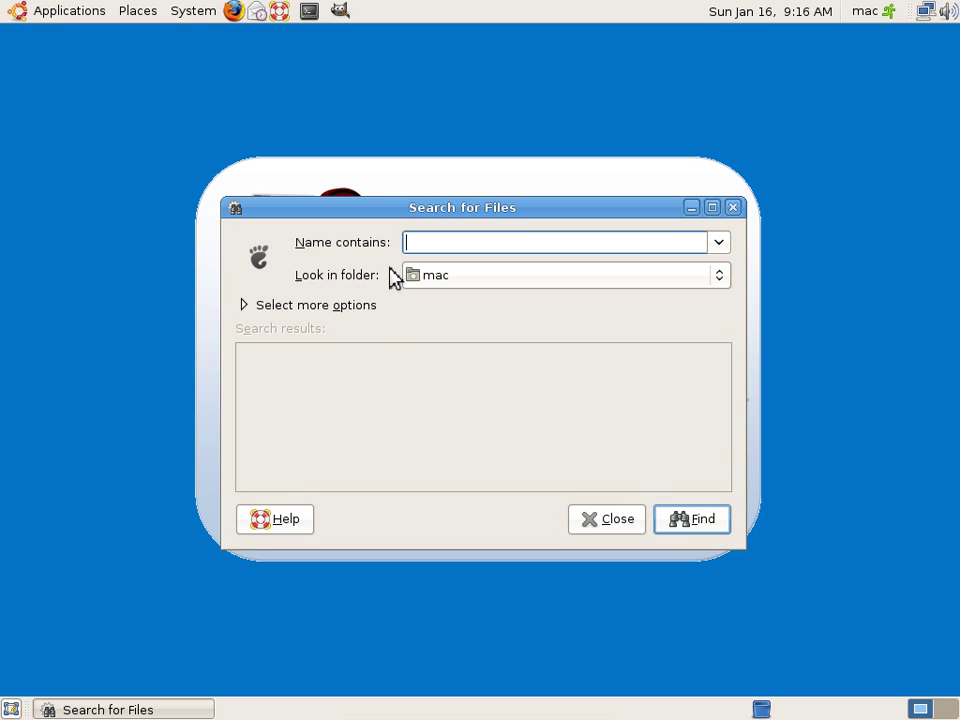
left_click(242, 306)
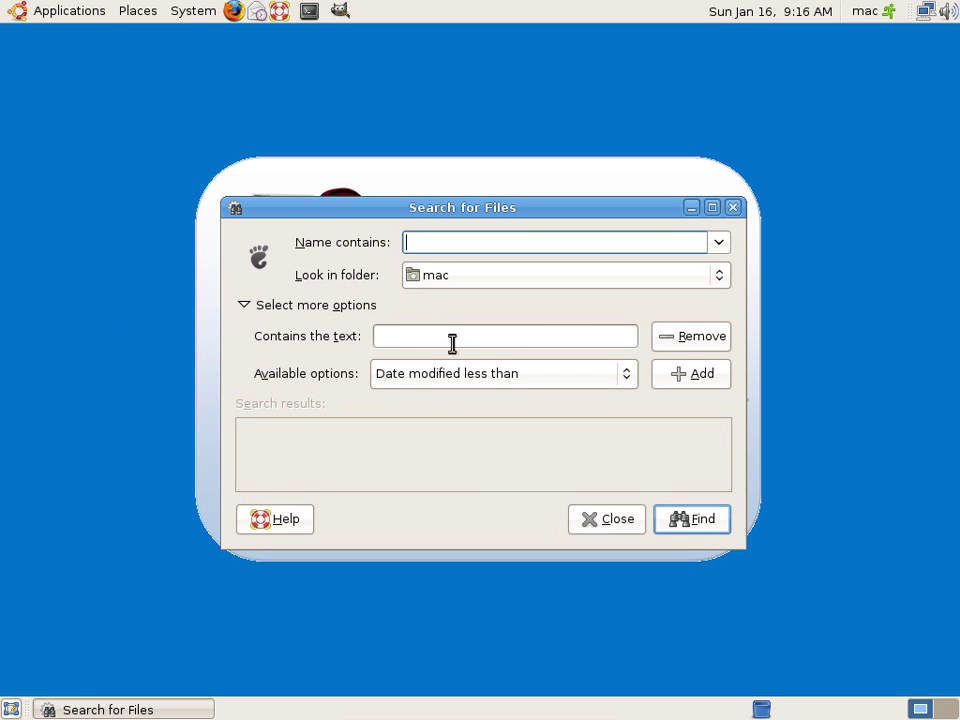
left_click(630, 377)
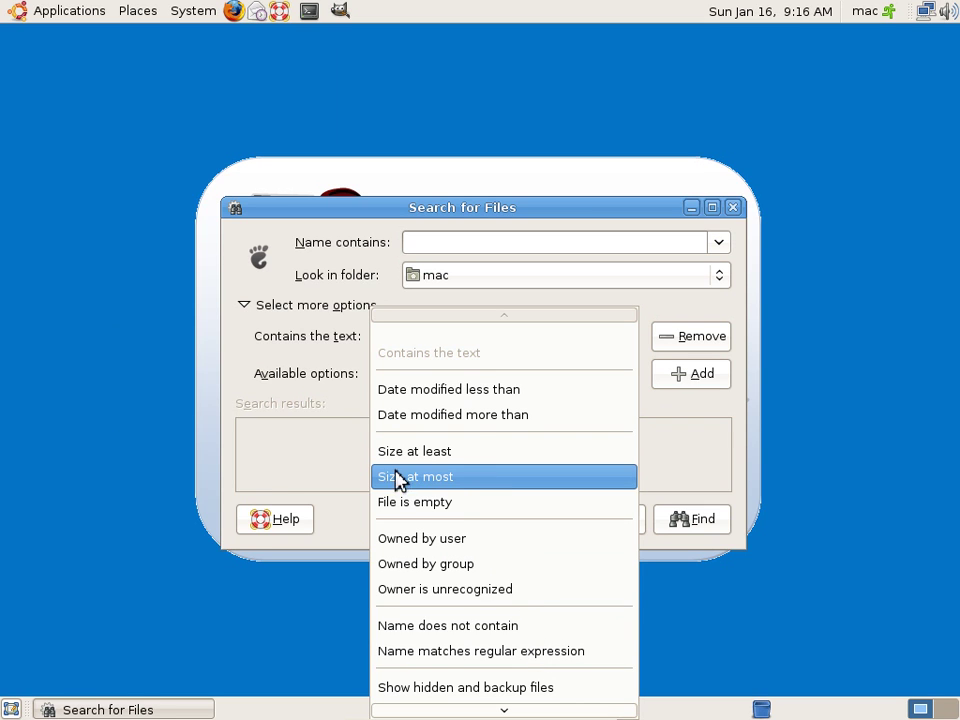
left_click(265, 475)
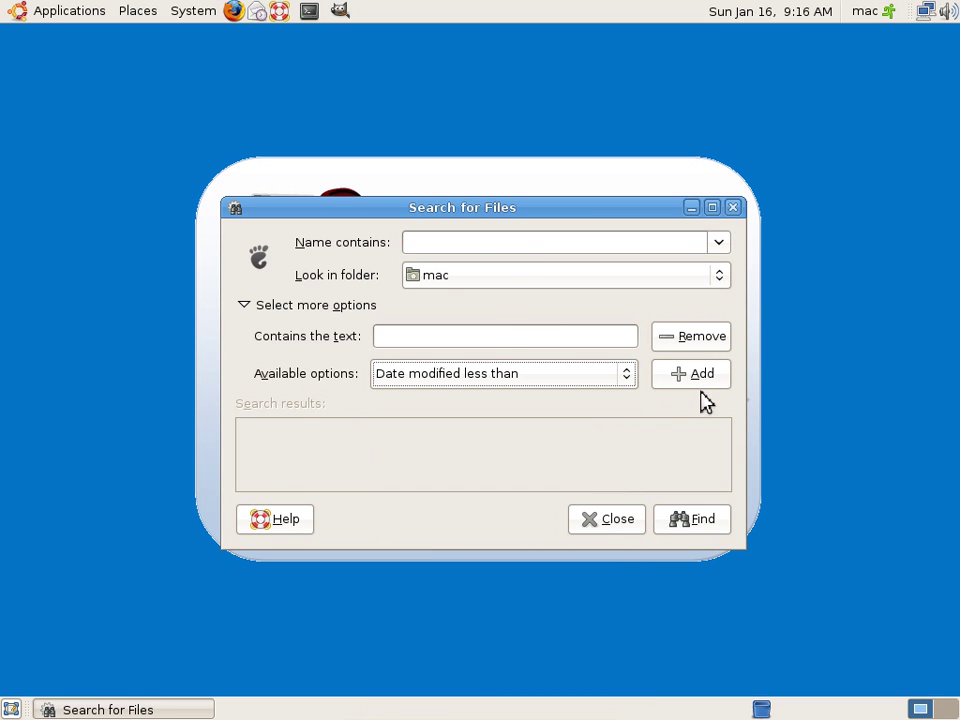
left_click(612, 524)
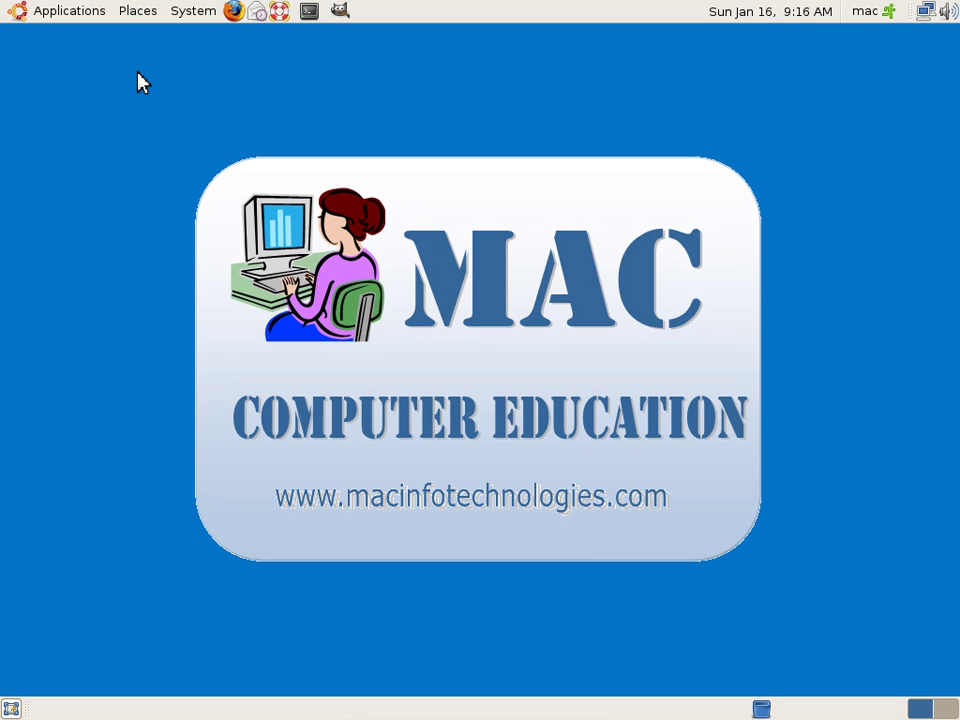
left_click(144, 11)
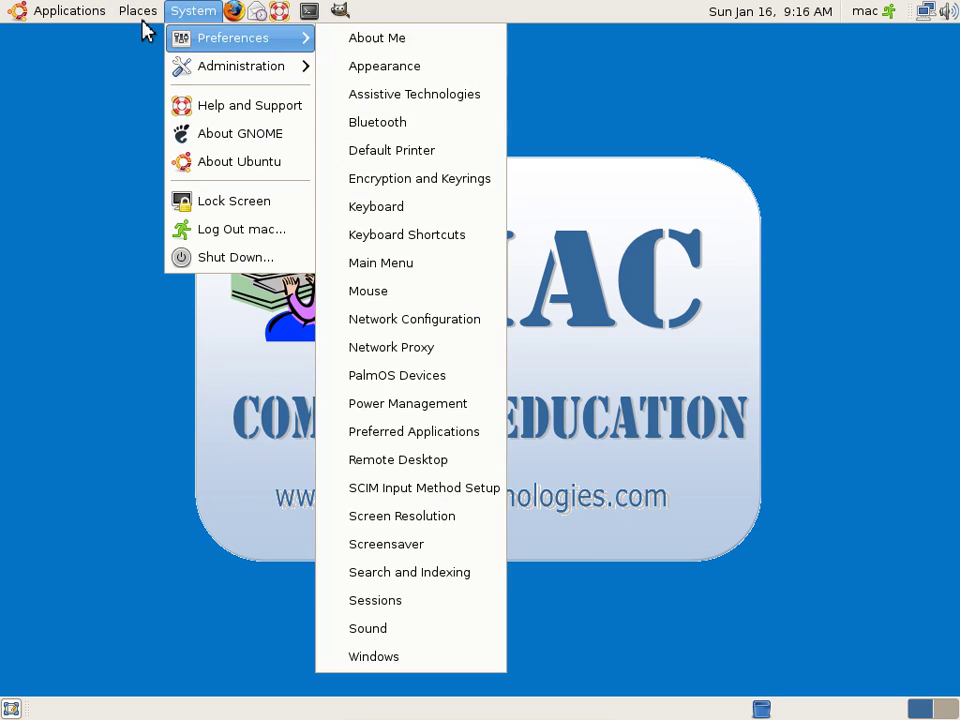
left_click(486, 145)
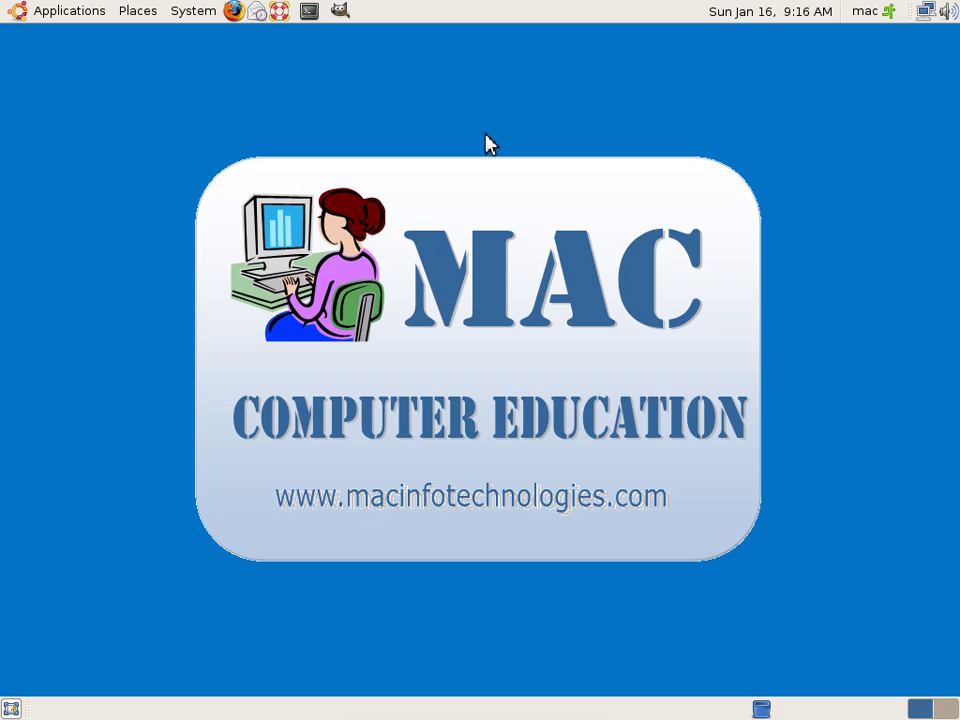